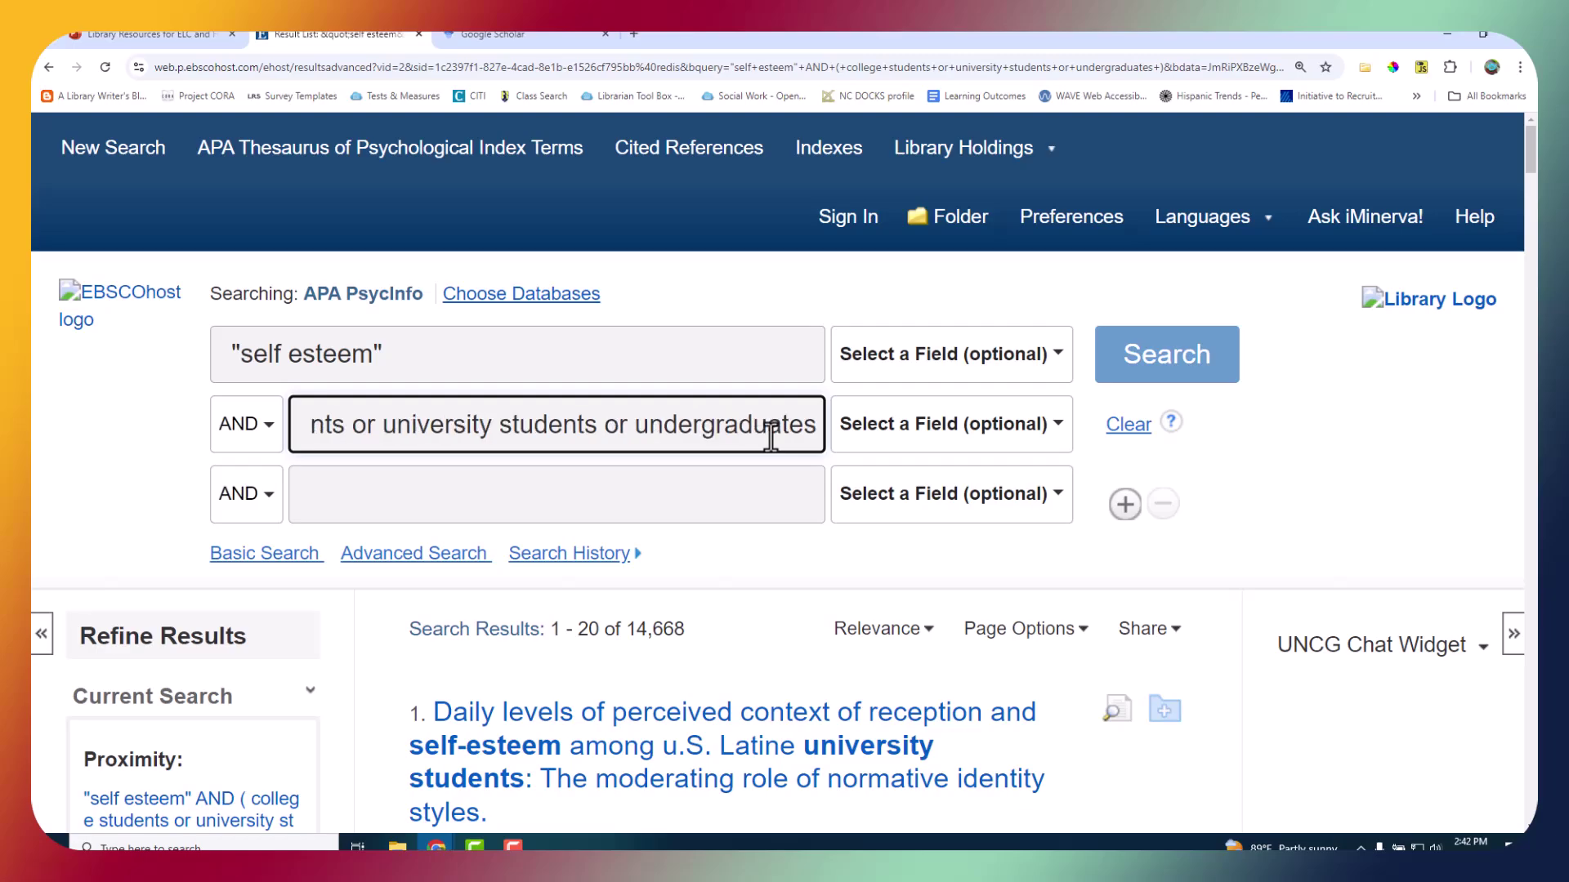
Limit the "self esteem" and college students search results to Linked Full Text.
left_click(130, 456)
scroll(768, 601, "down", 2)
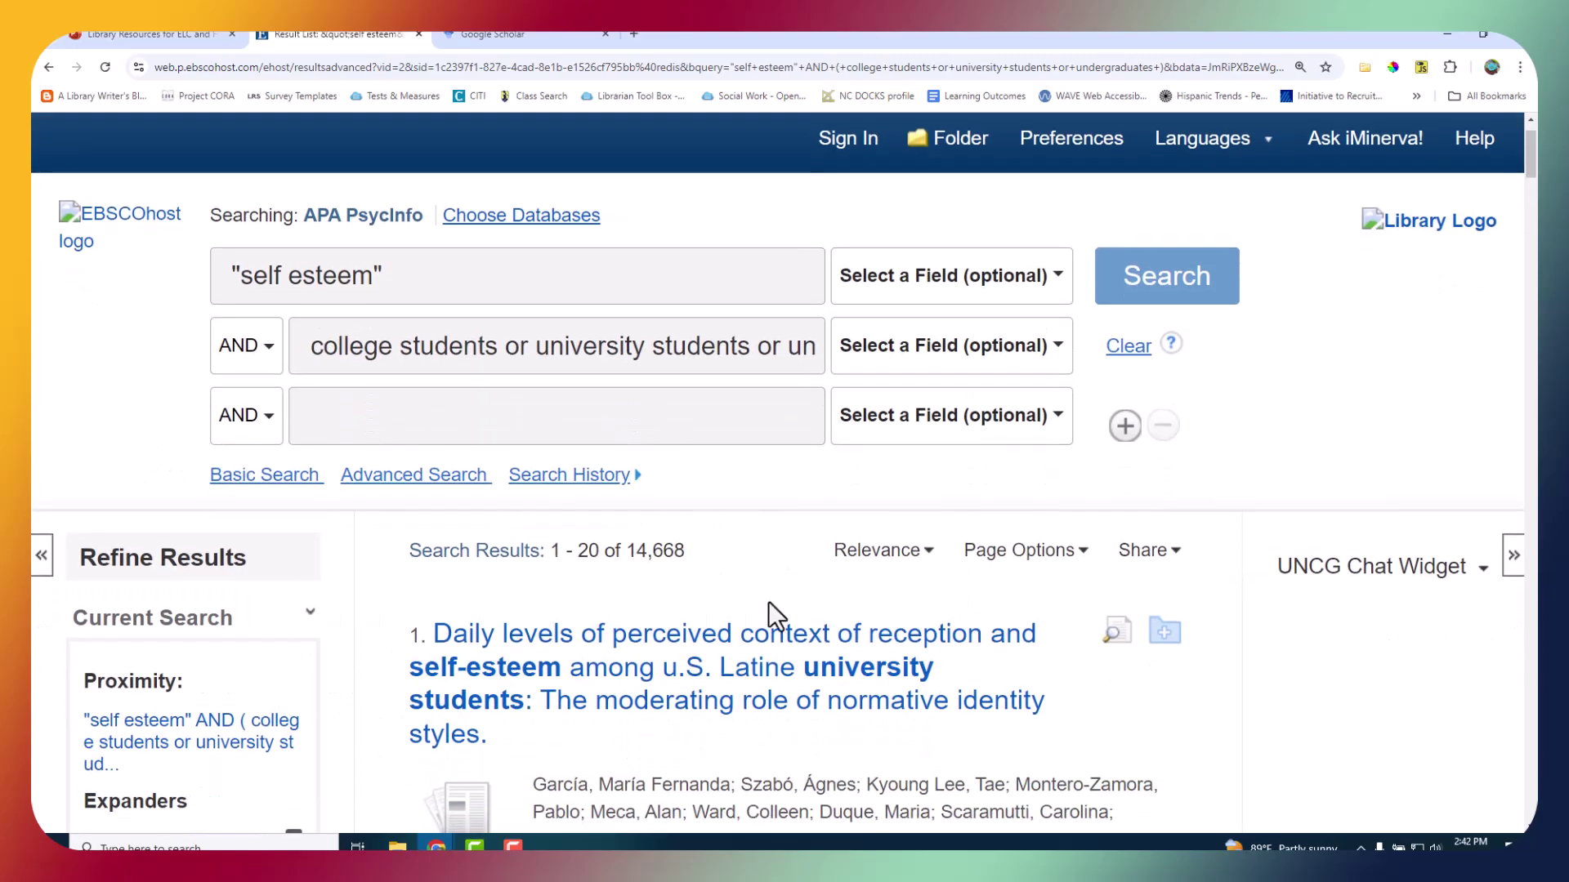
scroll(680, 518, "down", 4)
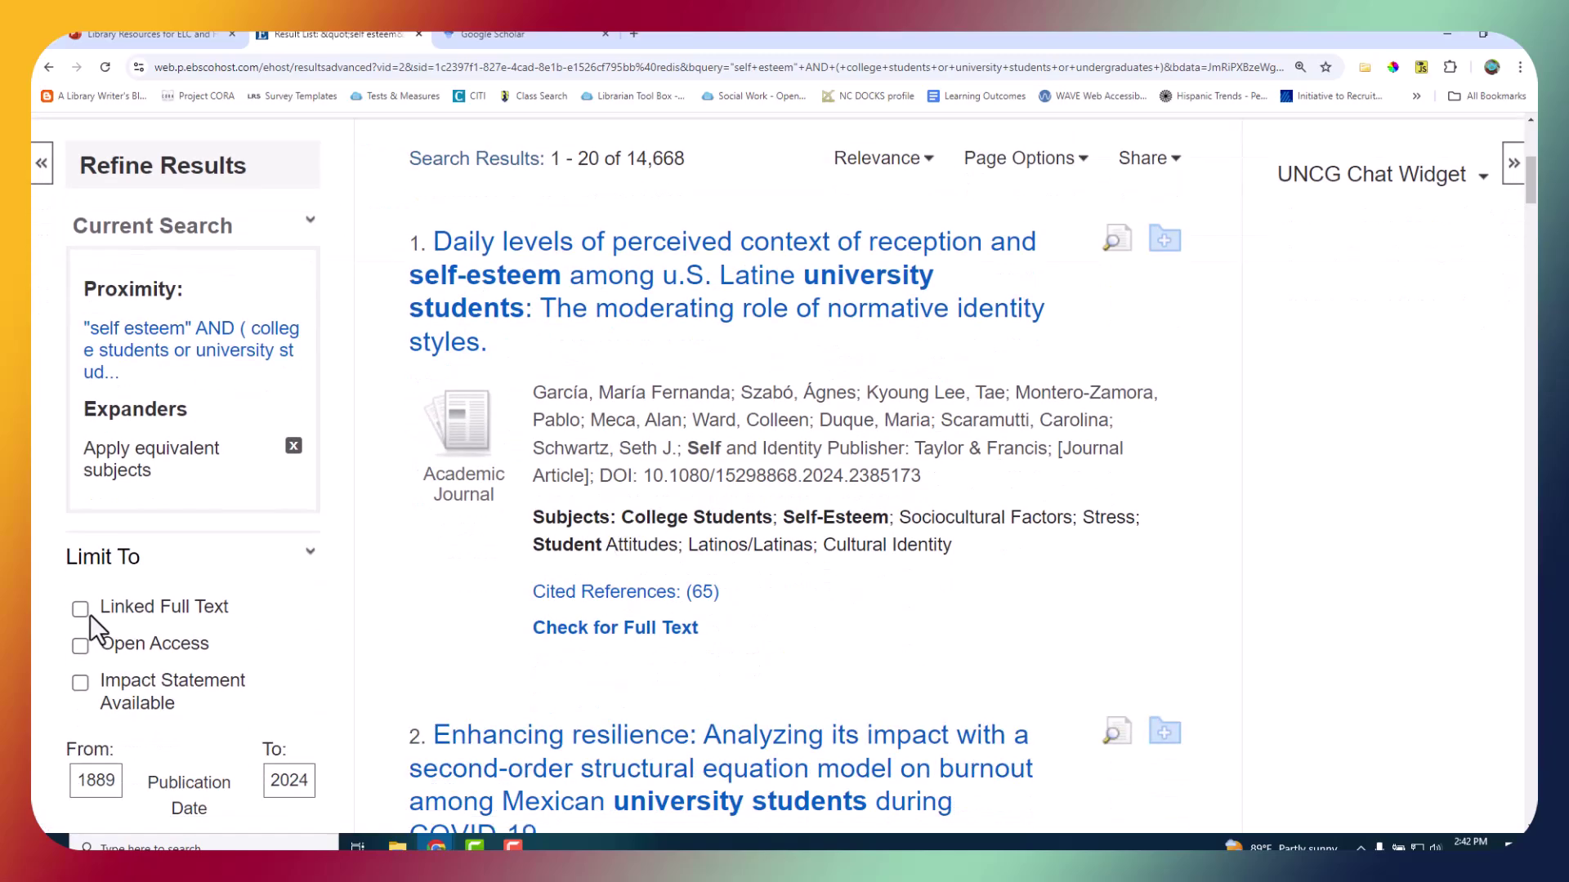
left_click(80, 609)
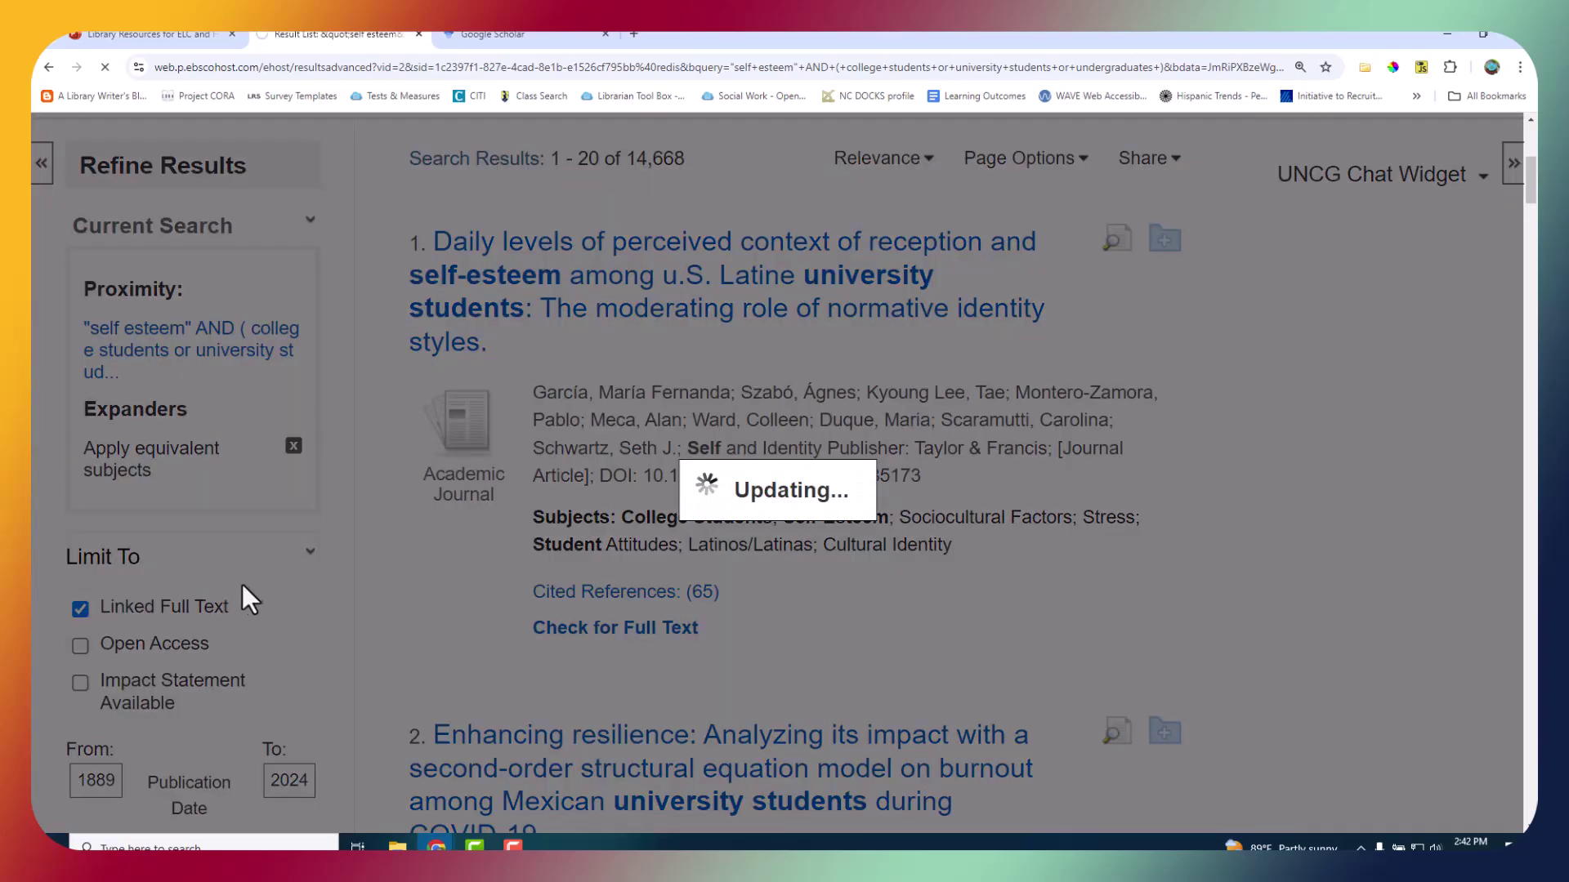
Set the publication date limiter to start from 2014 and update the results.
scroll(456, 518, "down", 4)
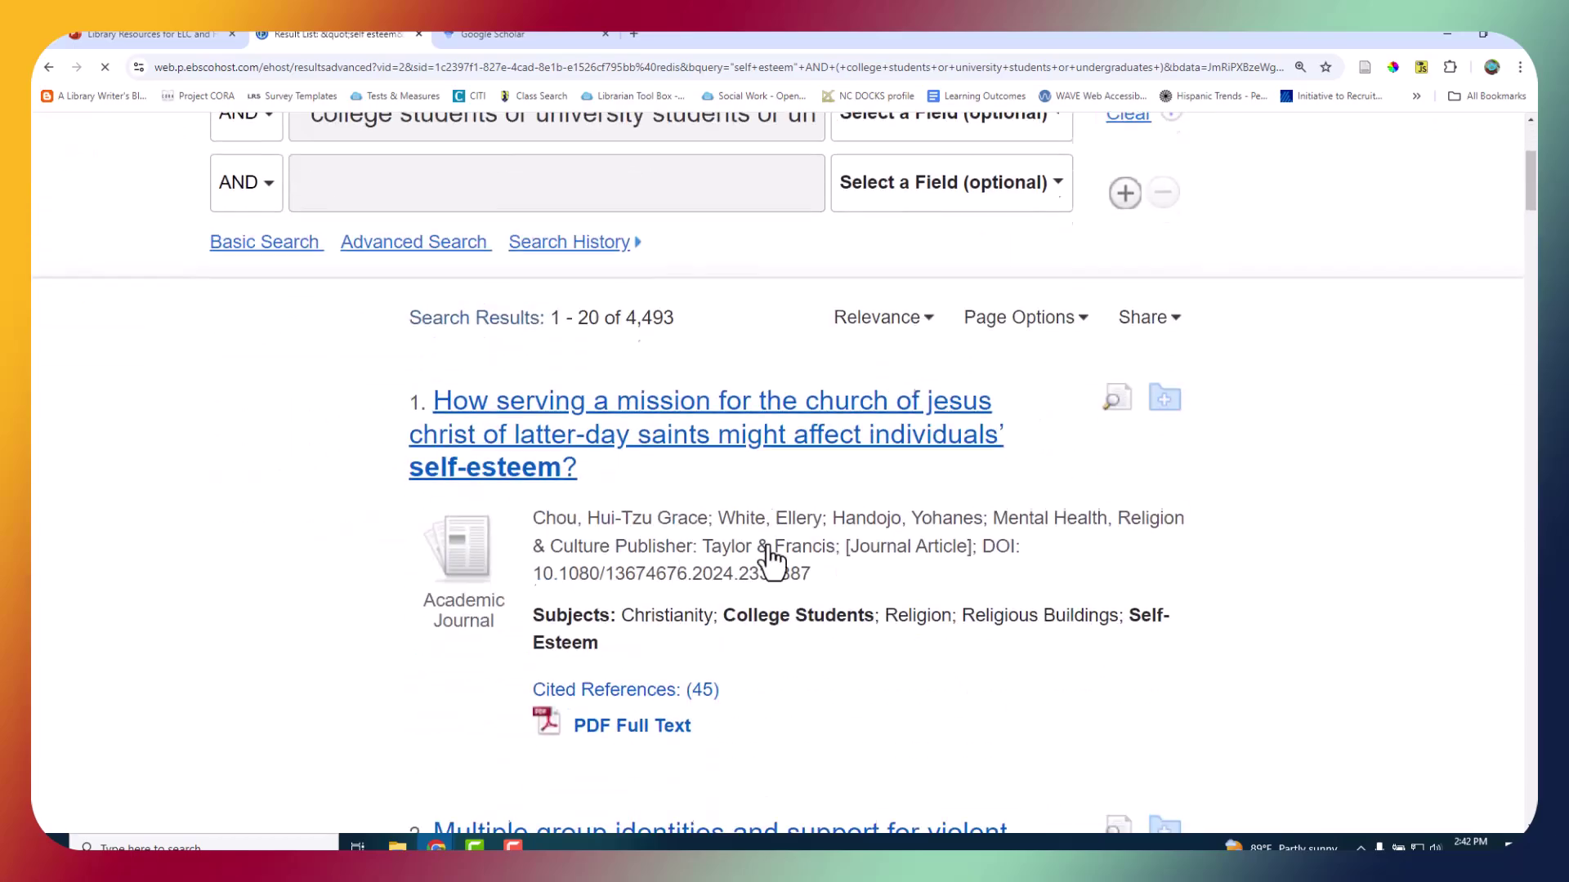
scroll(575, 286, "down", 7)
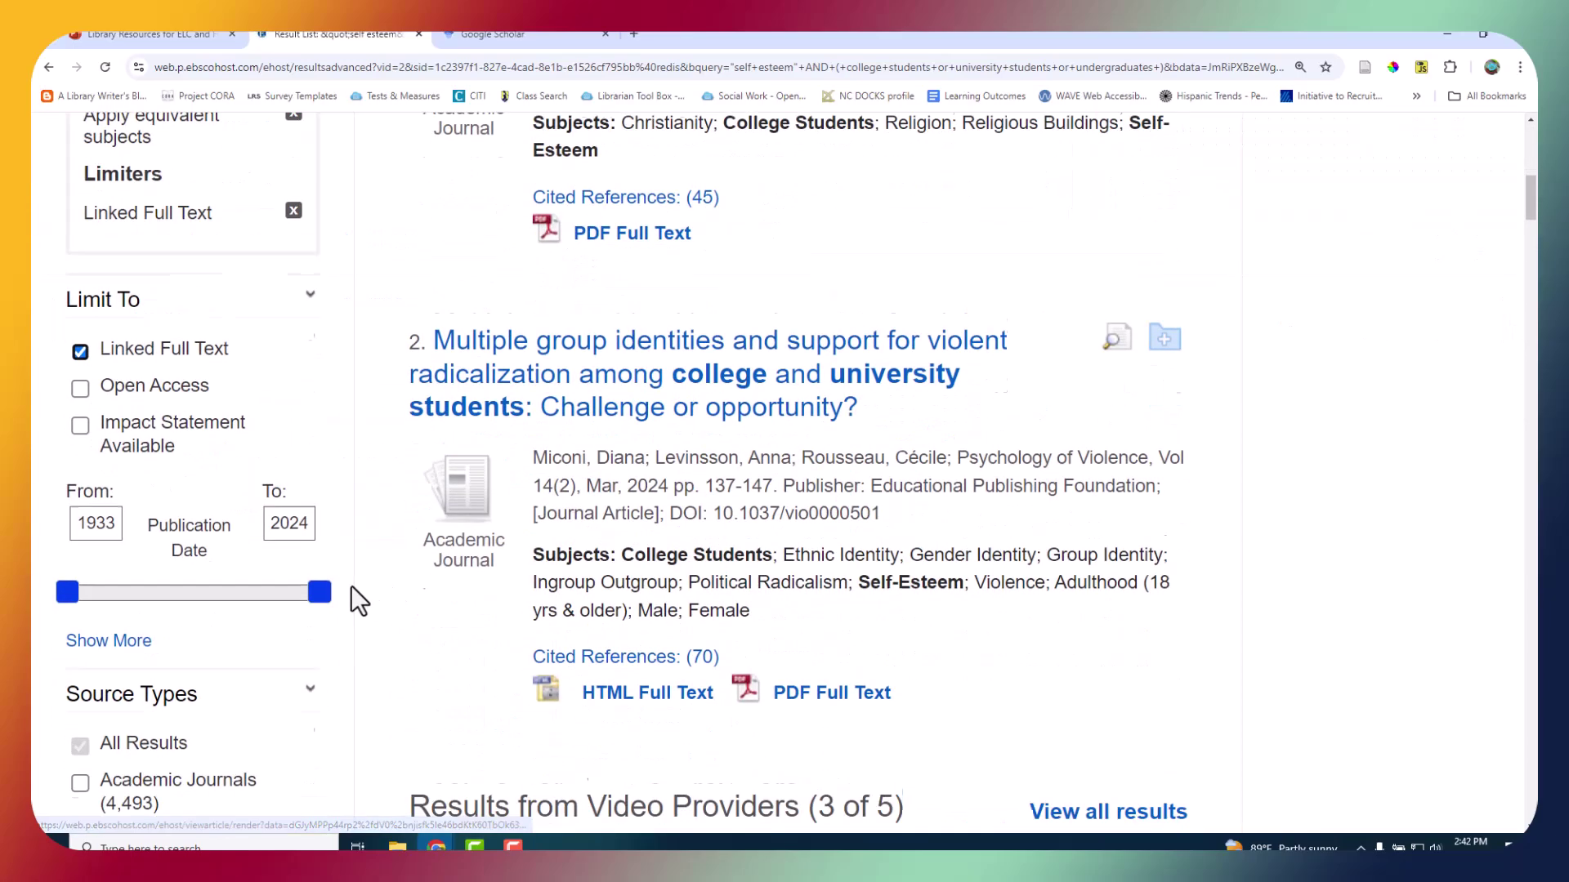
double_click(98, 490)
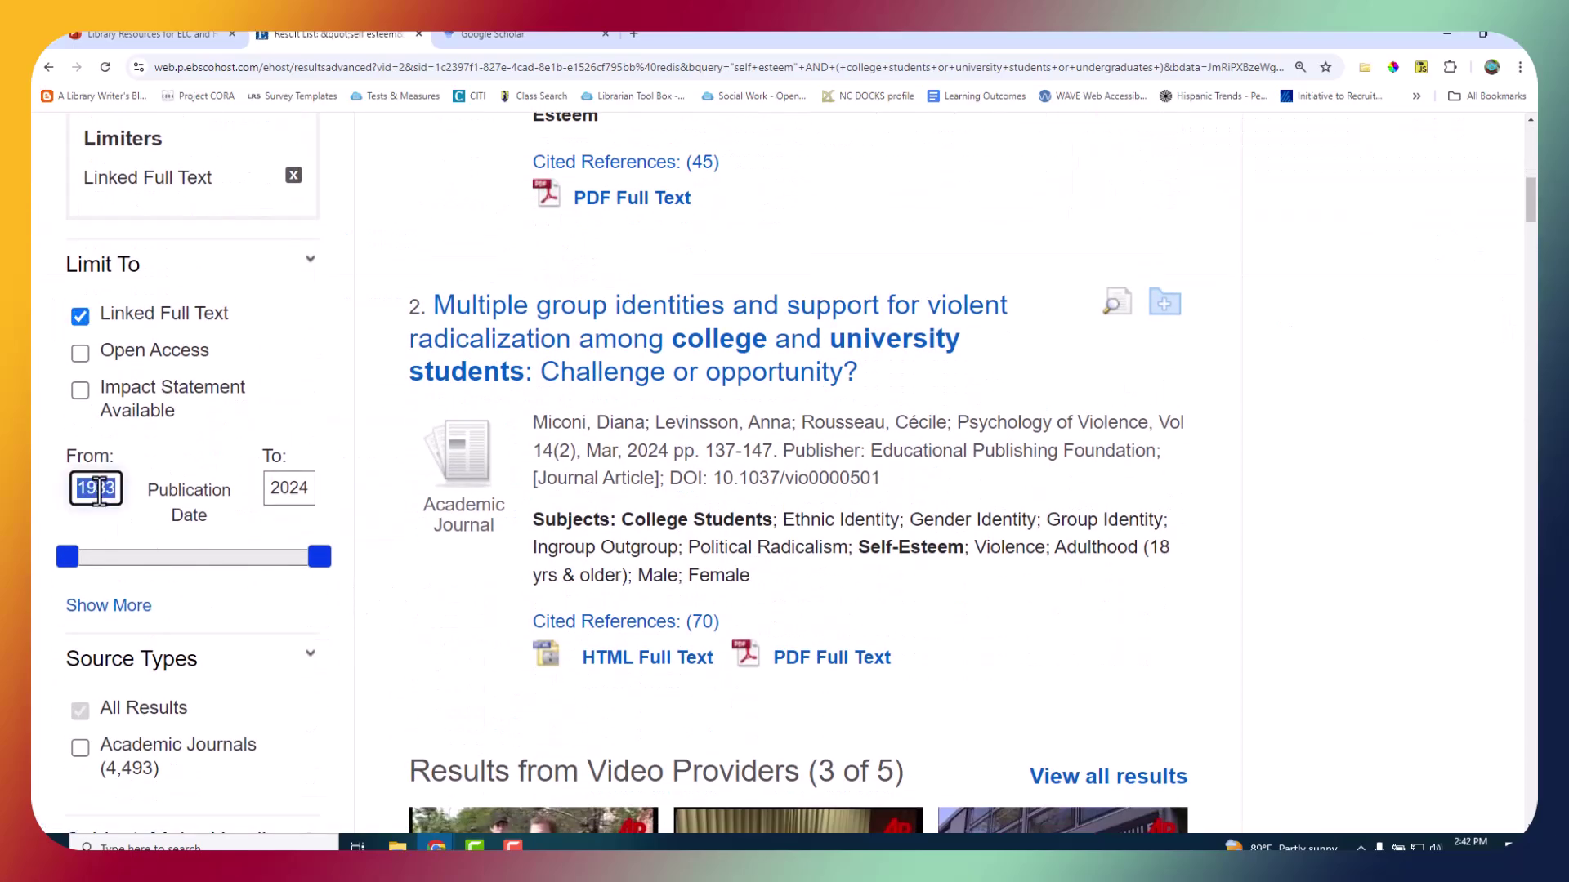
type("2014")
key("Return")
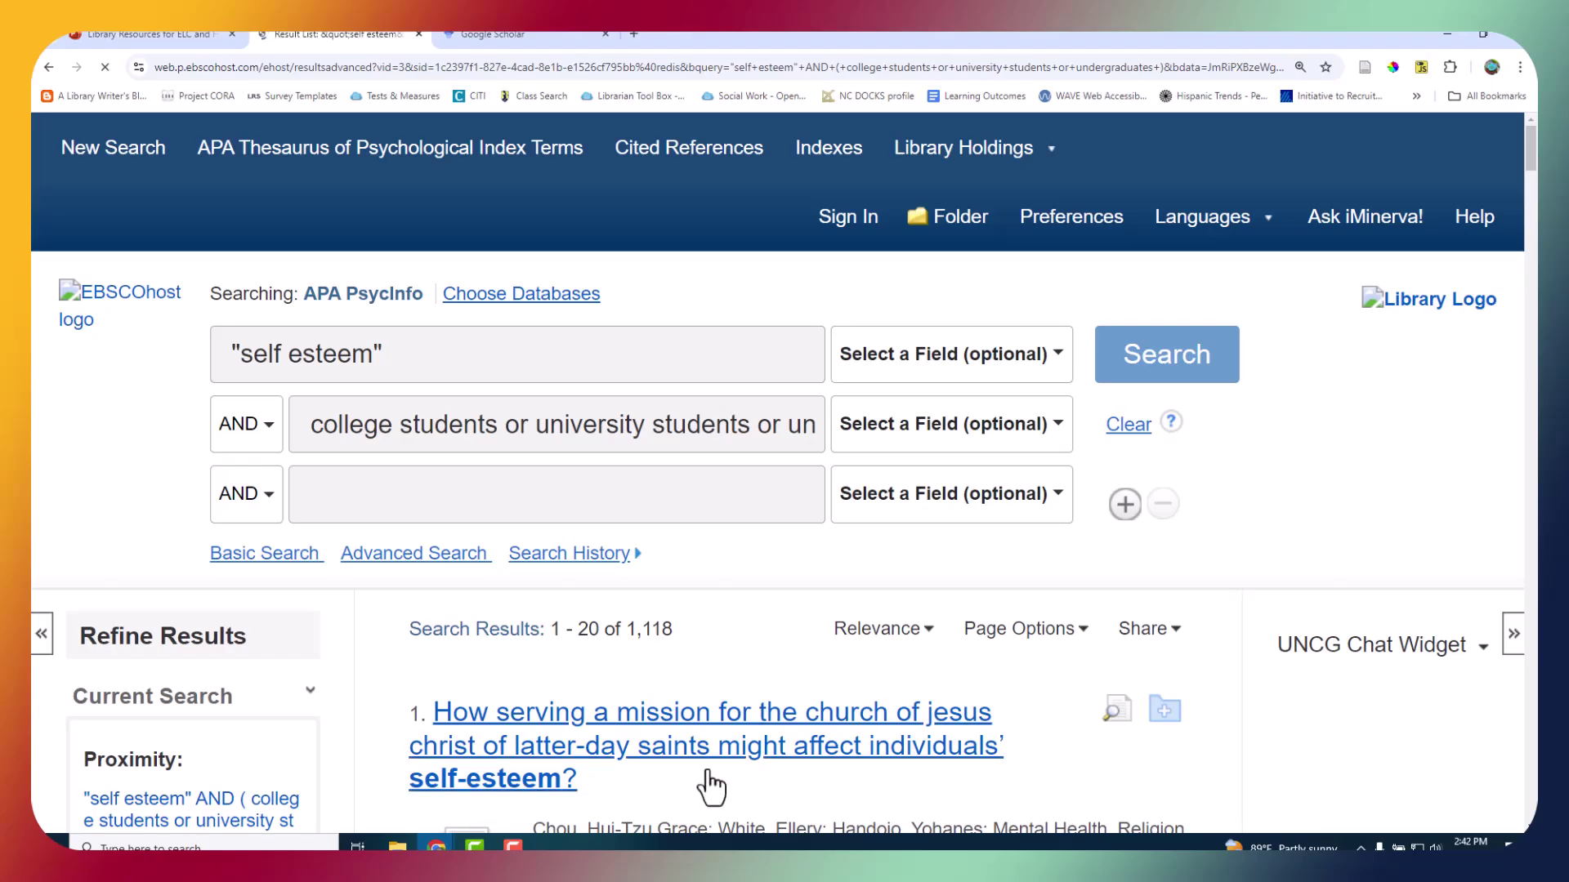
Filter the search results by language to English only.
scroll(171, 531, "down", 10)
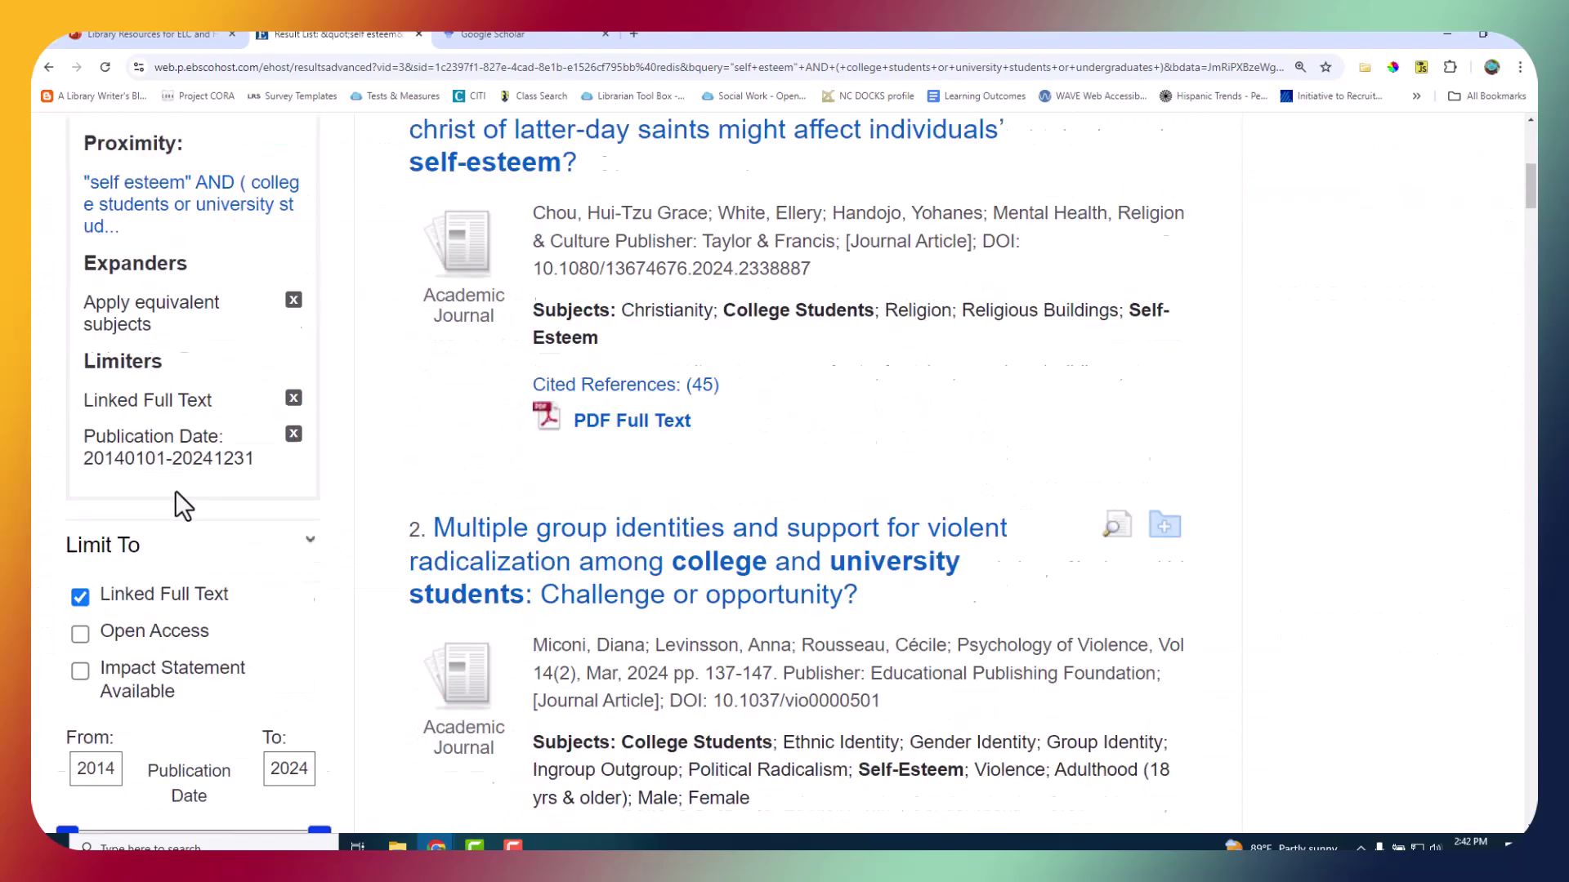
scroll(58, 433, "down", 6)
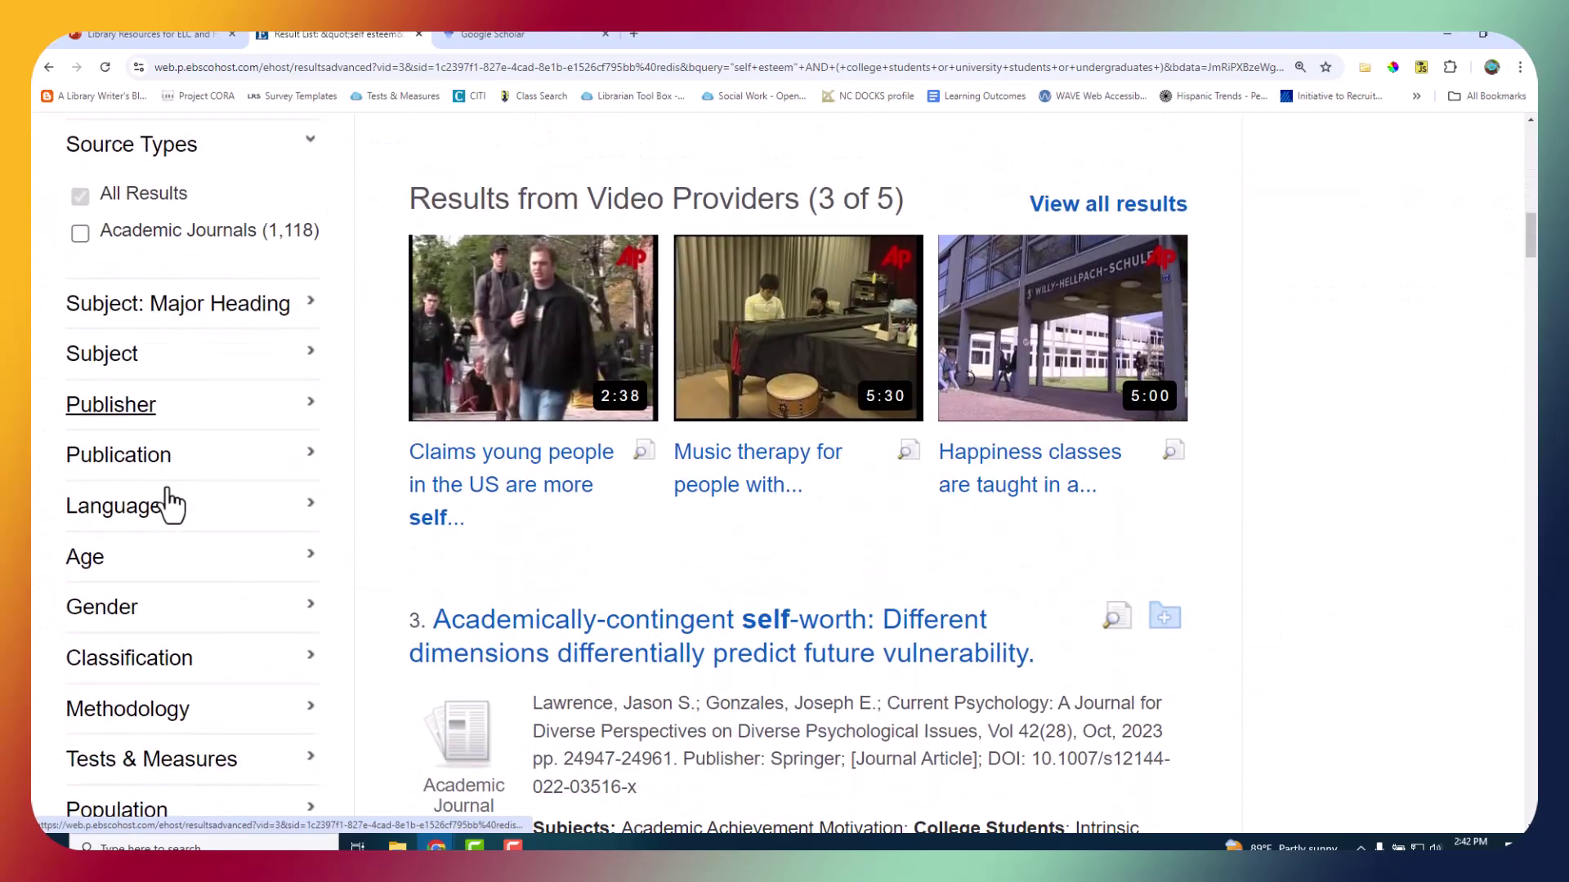
left_click(168, 515)
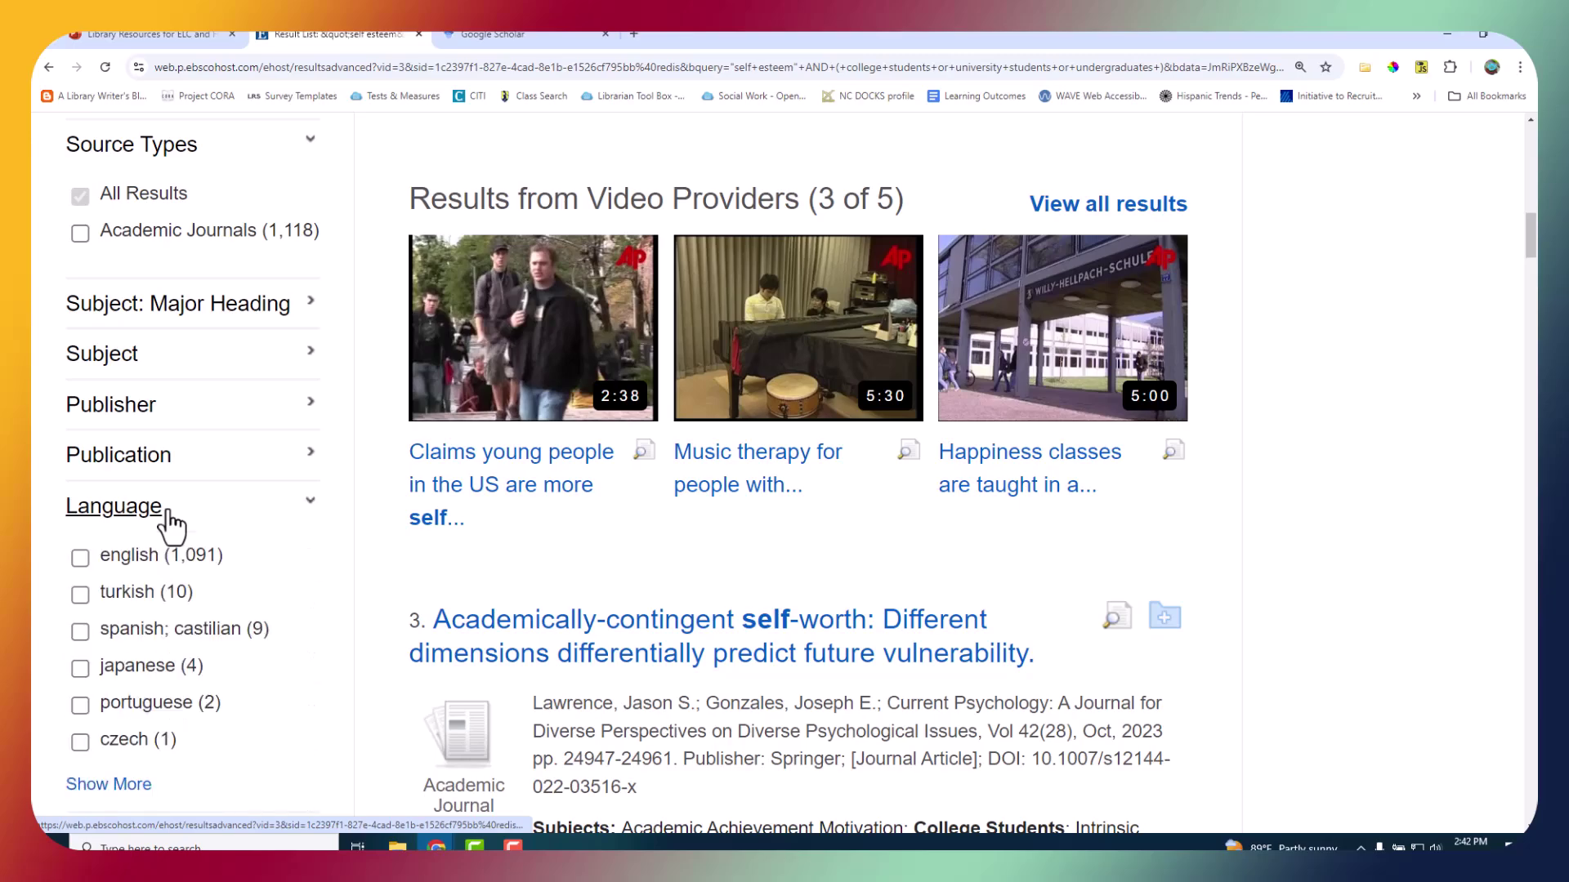
left_click(80, 558)
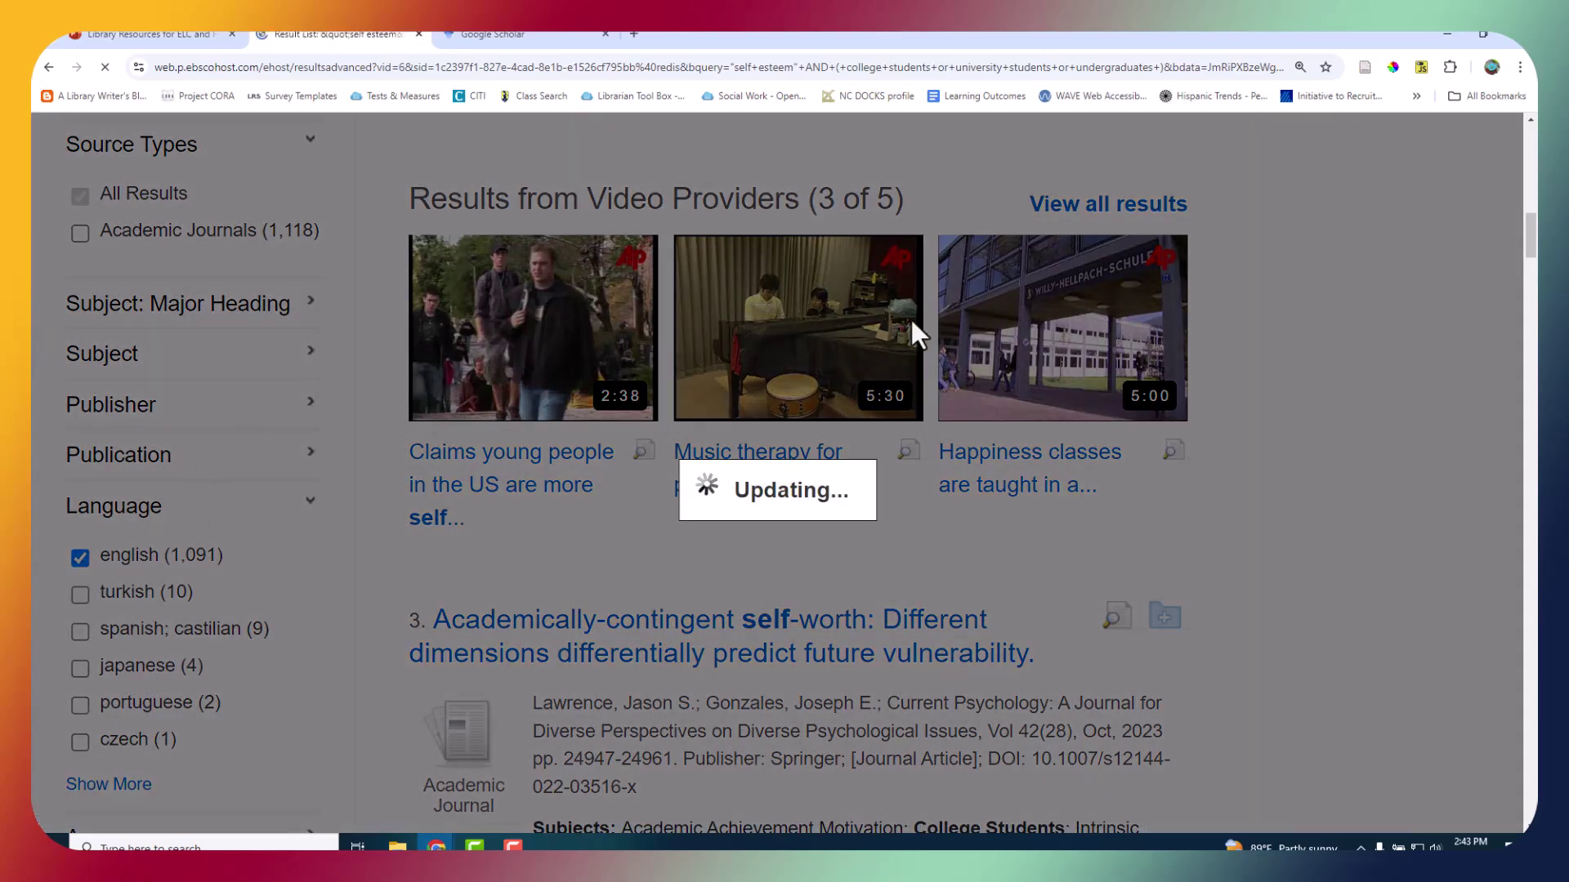
scroll(787, 552, "down", 2)
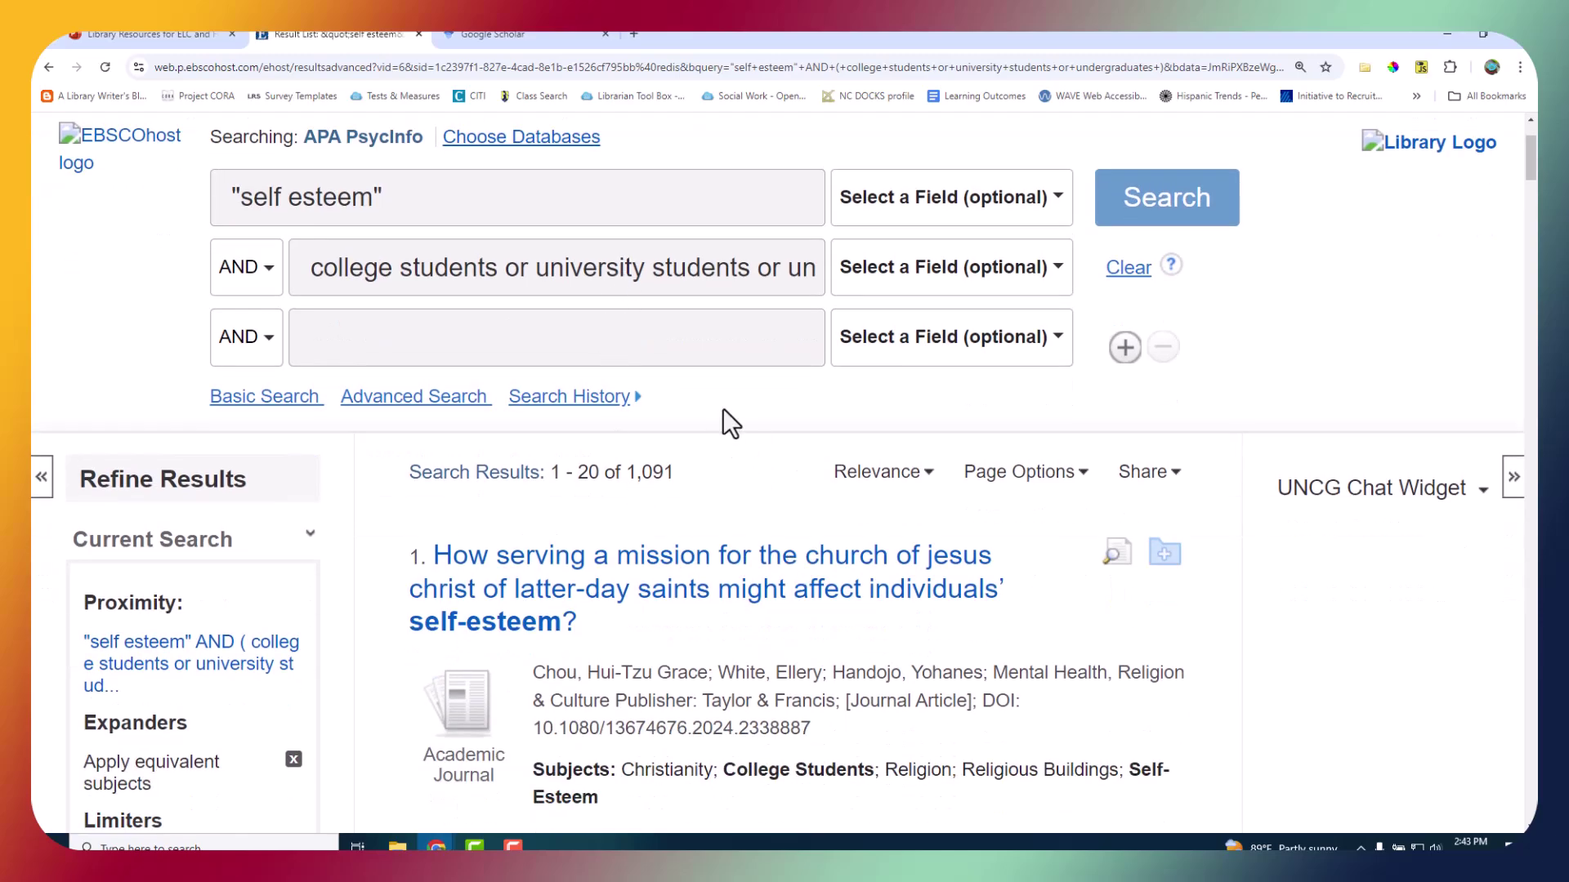
Switch to Google Scholar and enter the query "self esteem and college students or undergraduates or university students)".
left_click(488, 35)
type("self-")
key("BackSpace")
type("esteem and college students or undergraduates or")
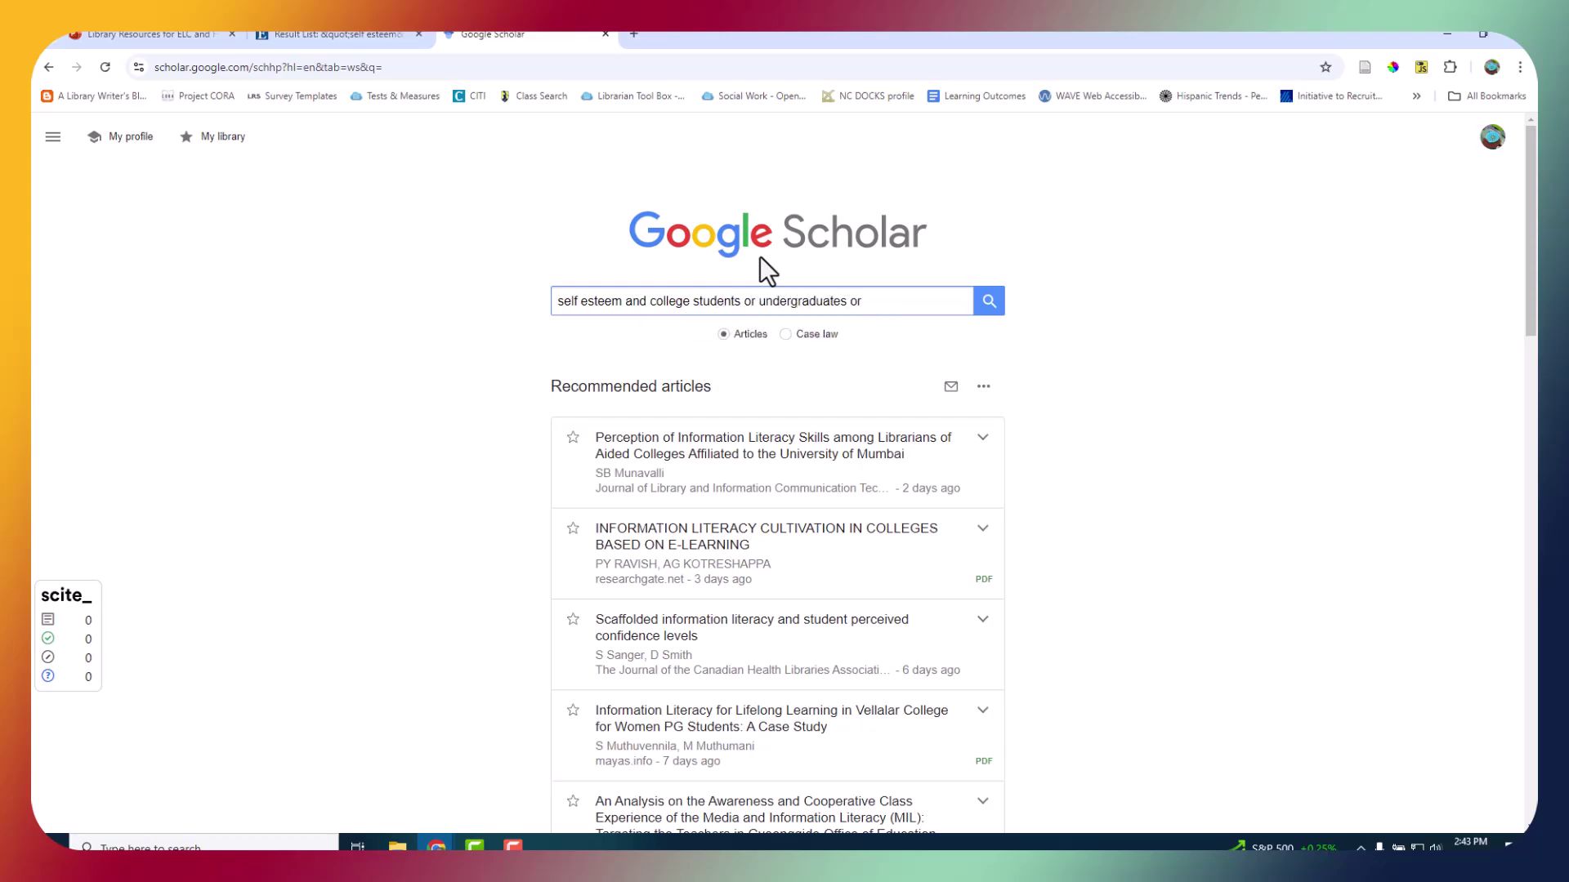
left_click(376, 35)
left_click(530, 35)
type("university ")
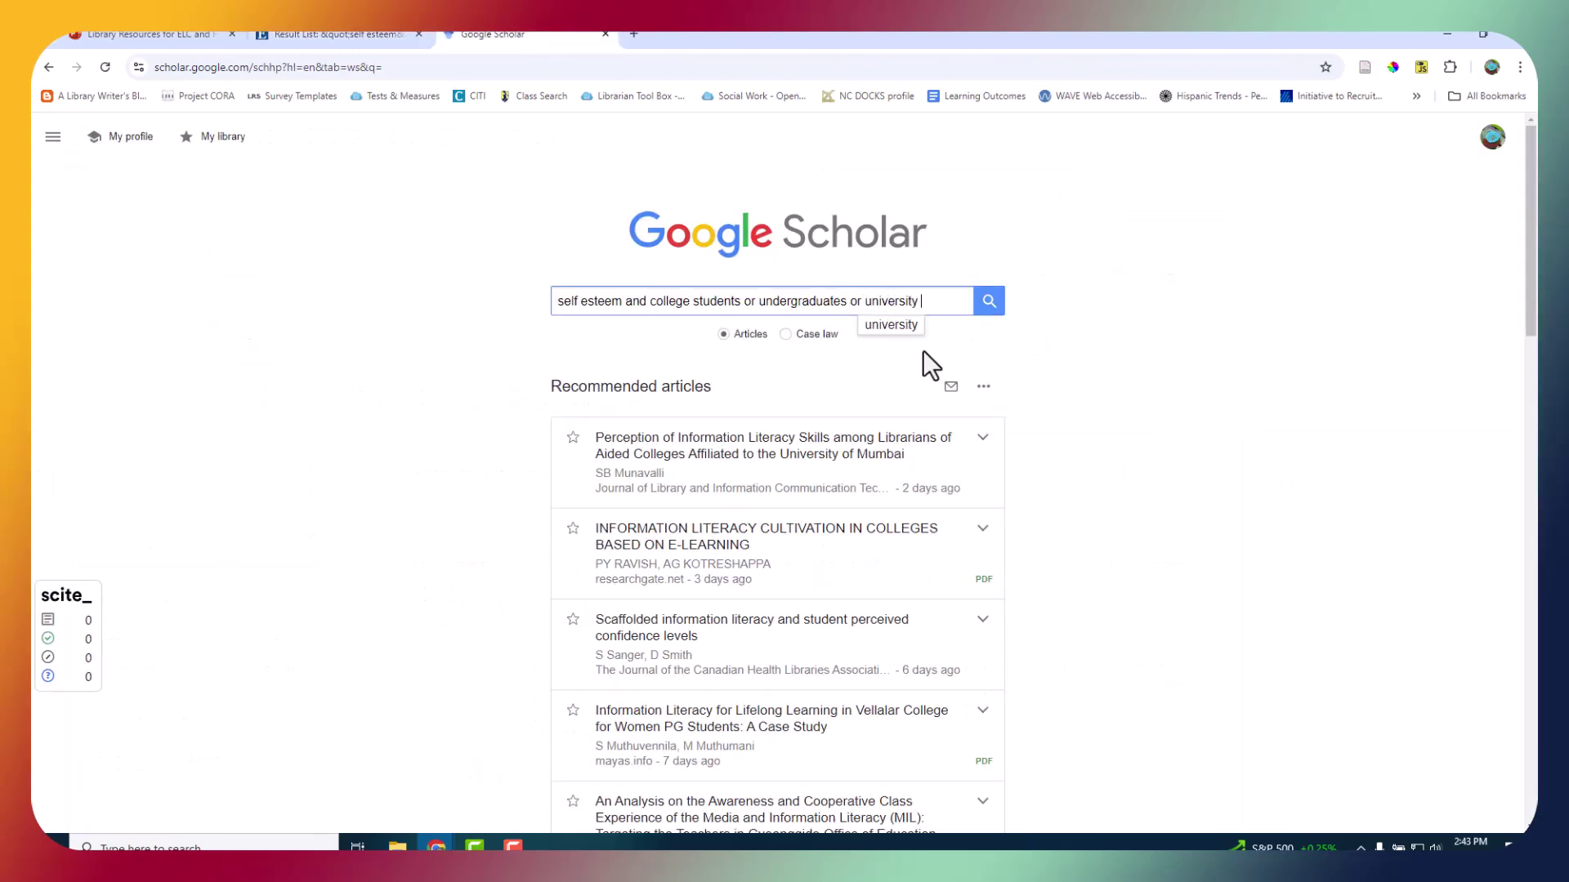
type("students")
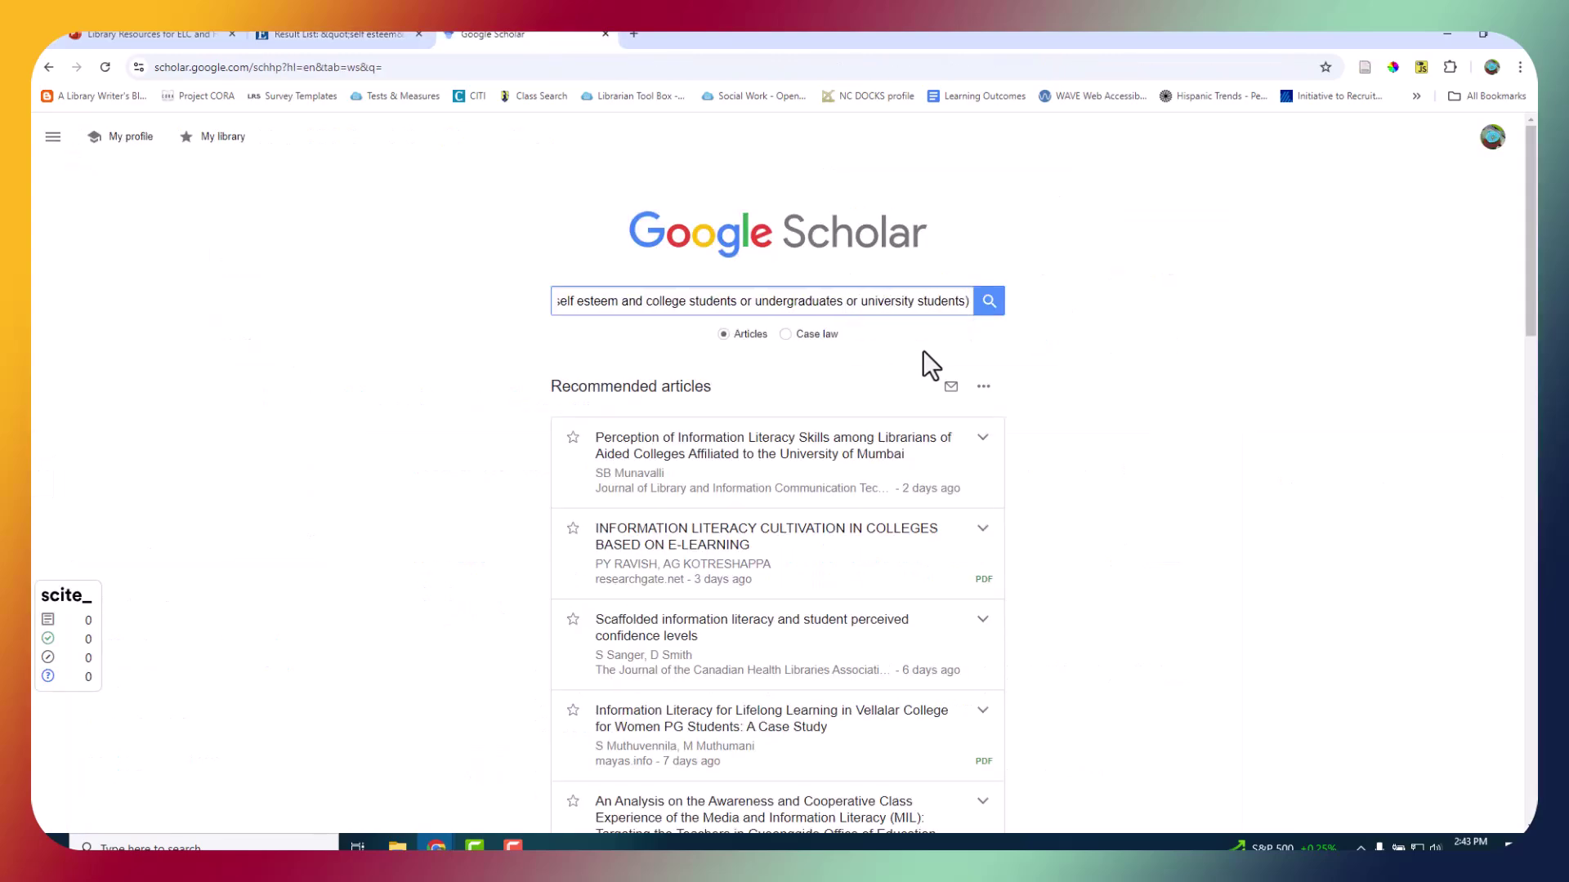
Add an opening parenthesis before "college students" in the query and capitalize the preceding operator as AND.
left_click(645, 300)
type("(")
key("Left")
key("Left")
key("BackSpace")
key("BackSpace")
key("BackSpace")
type("AND")
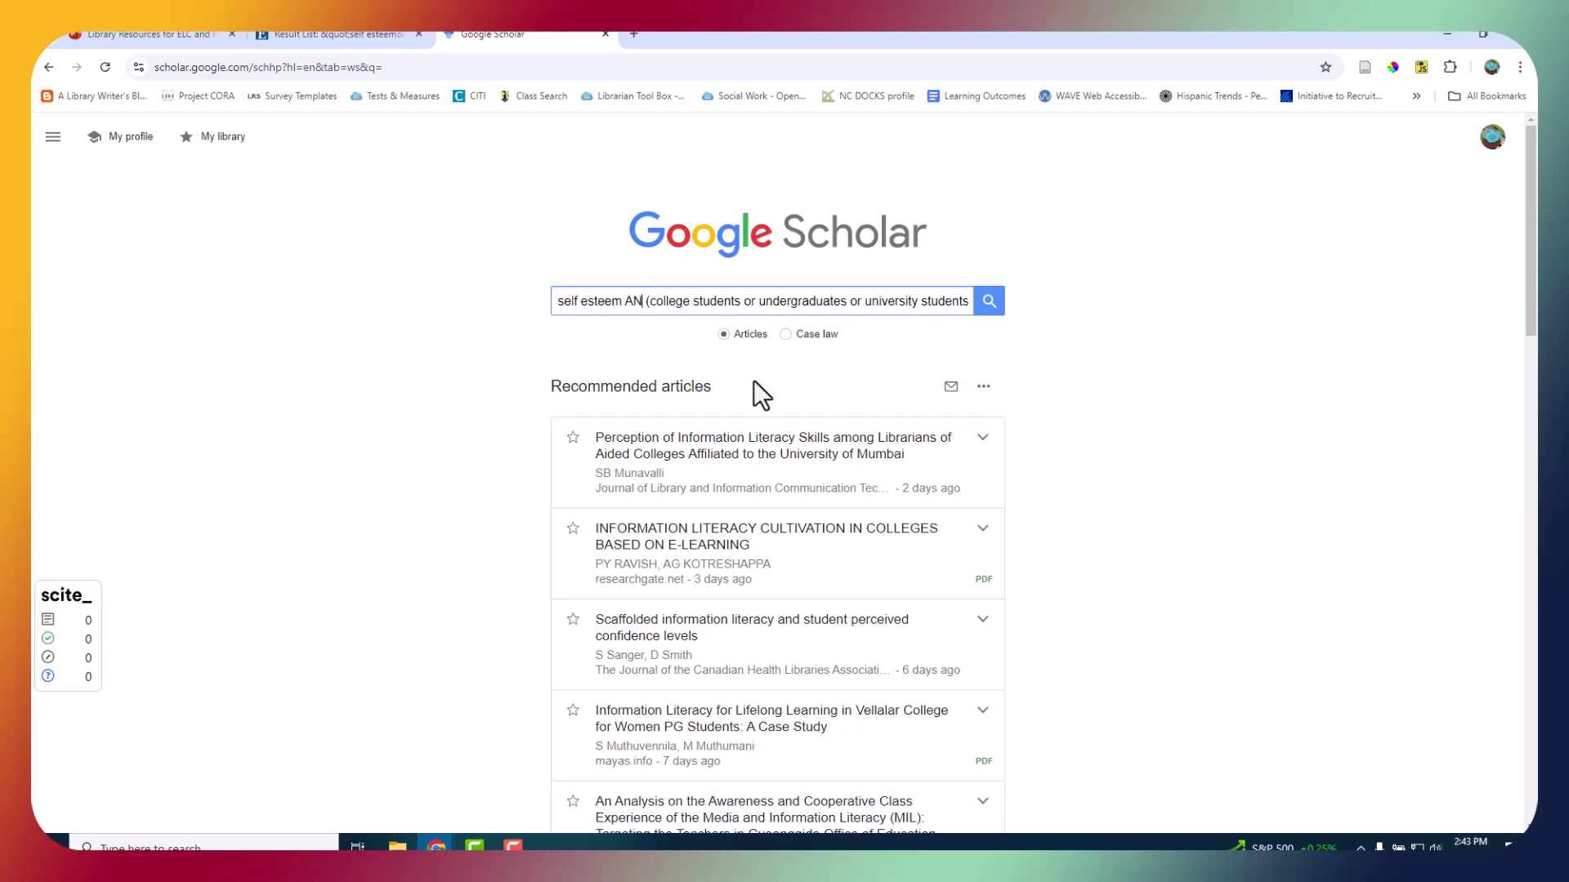
Capitalize both OR operators between the student terms and run the Google Scholar search.
left_click(760, 301)
key("BackSpace")
key("BackSpace")
type("OR")
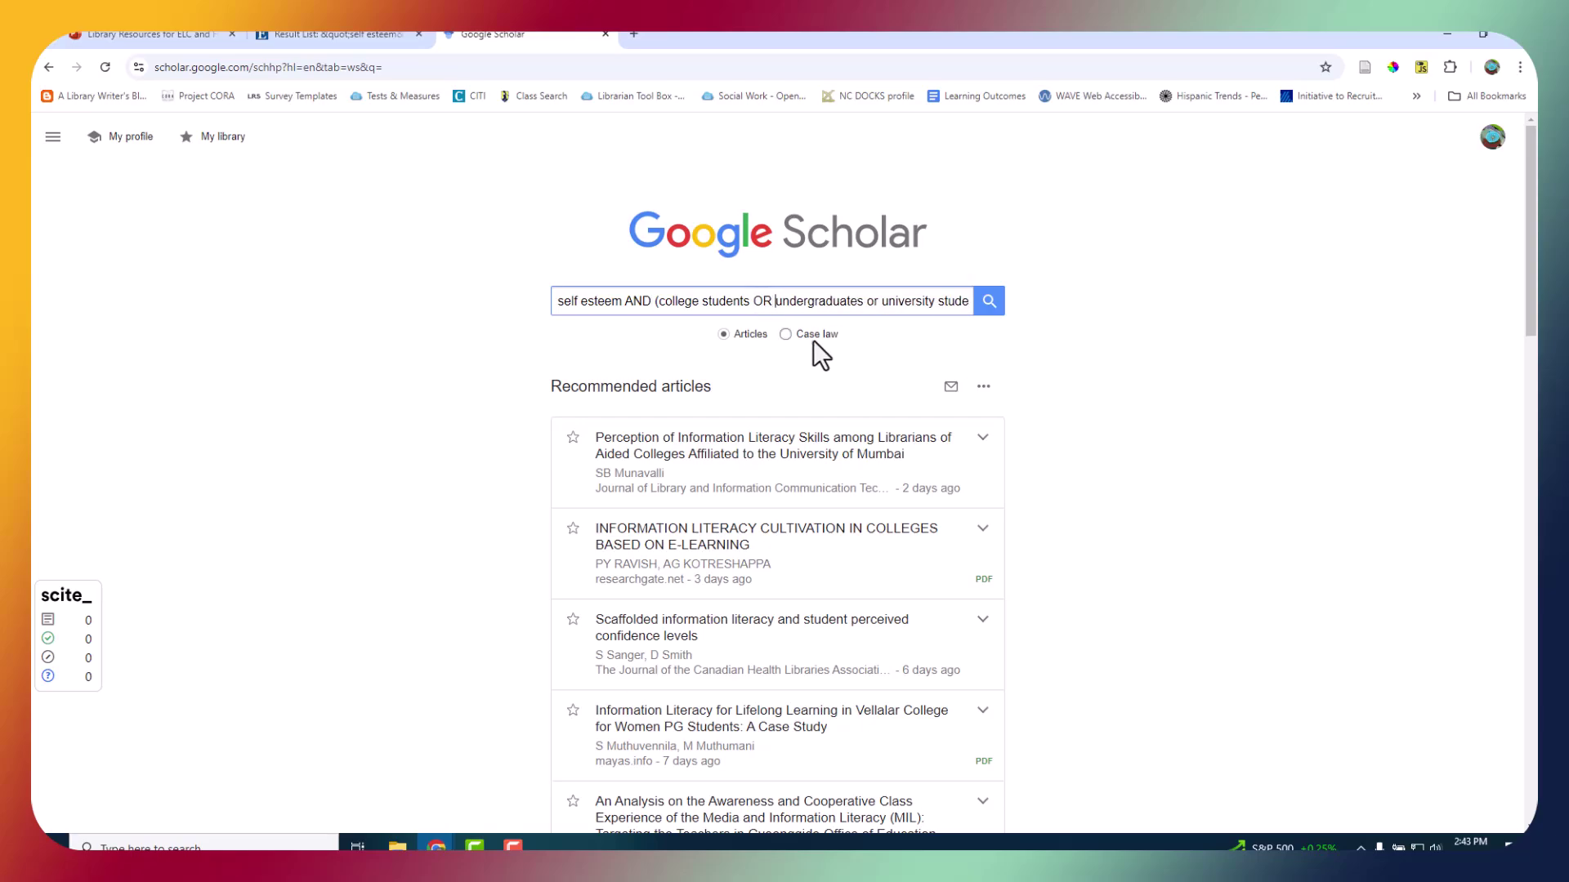
key("Delete")
key("BackSpace")
type("OR")
left_click(989, 304)
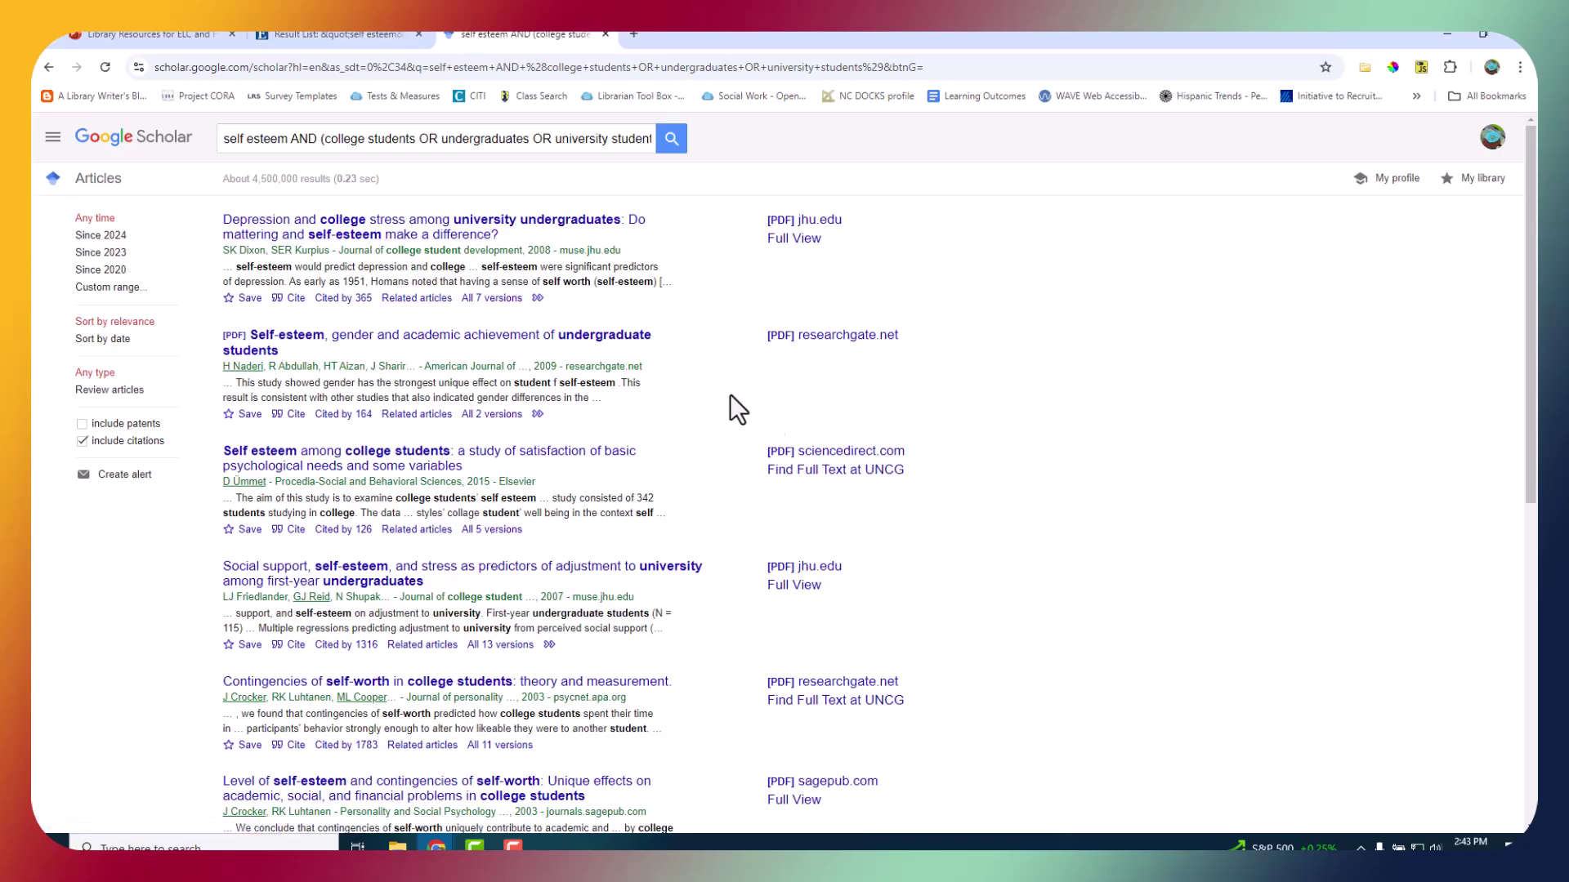
key("ctrl+plus")
key("ctrl+plus")
key("ctrl+plus")
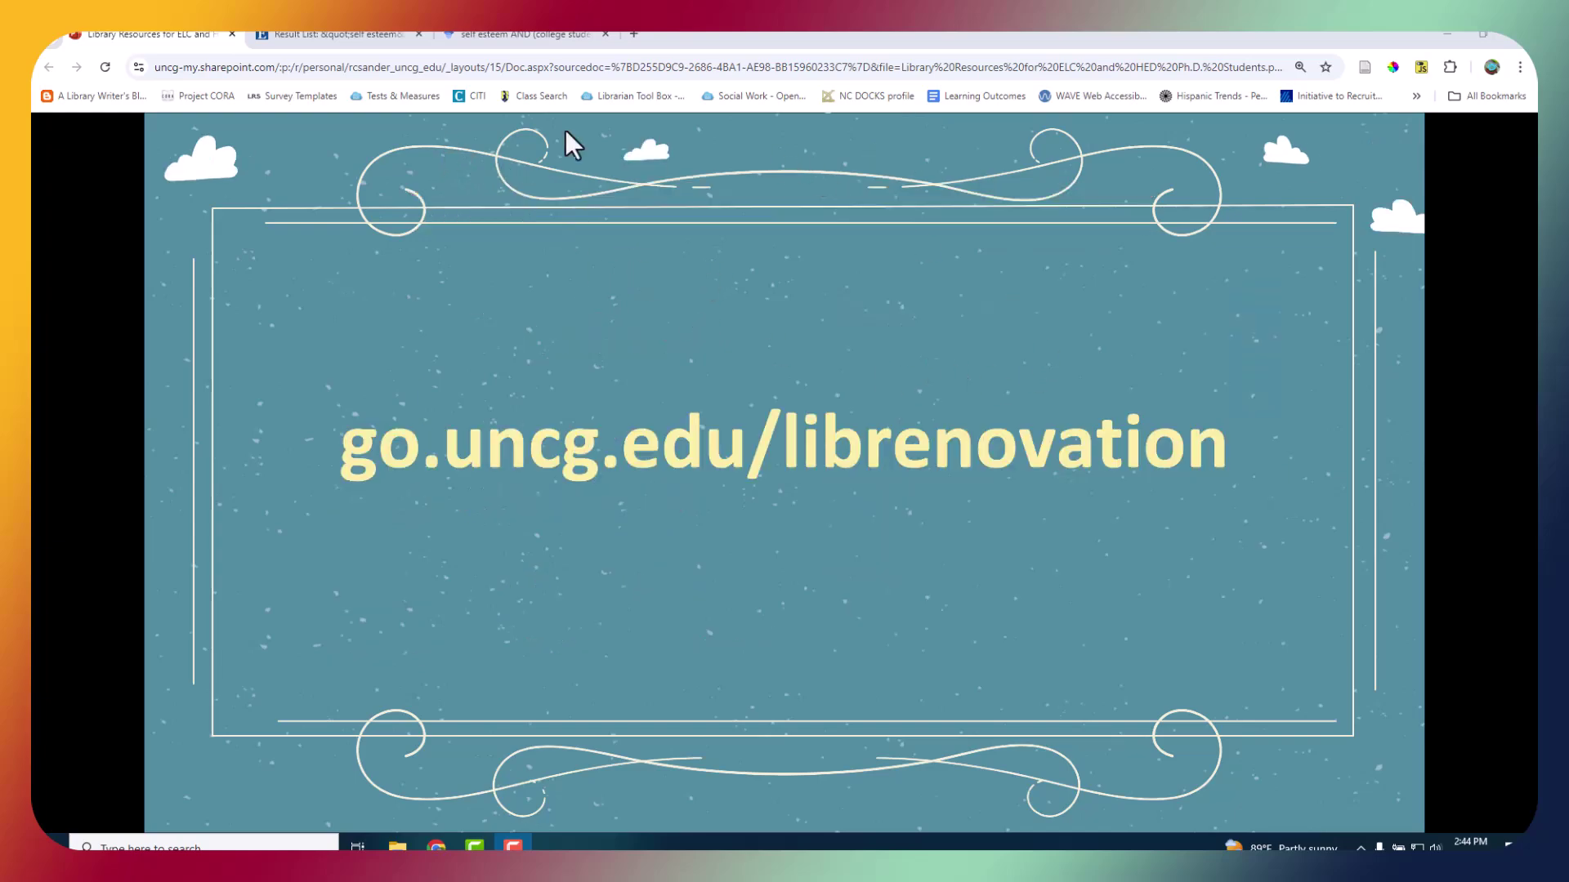
Close the APA PsycInfo results and Google Scholar tabs.
left_click(417, 35)
left_click(417, 35)
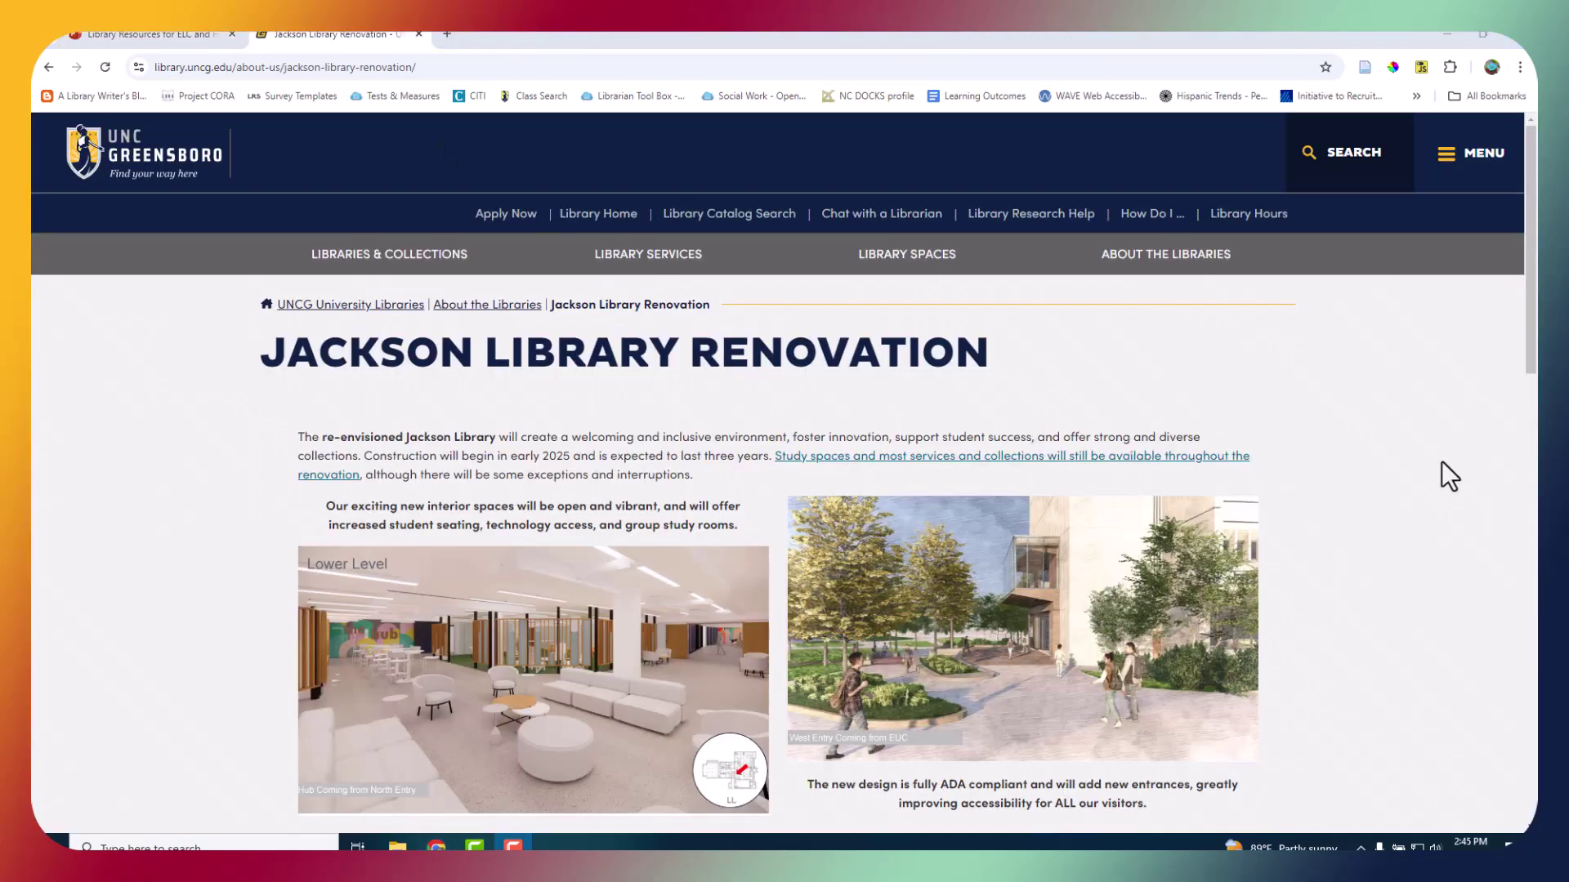
Examine the Jackson Library Renovation page, including the table comparing current and projected post-renovation totals.
scroll(1375, 501, "down", 1)
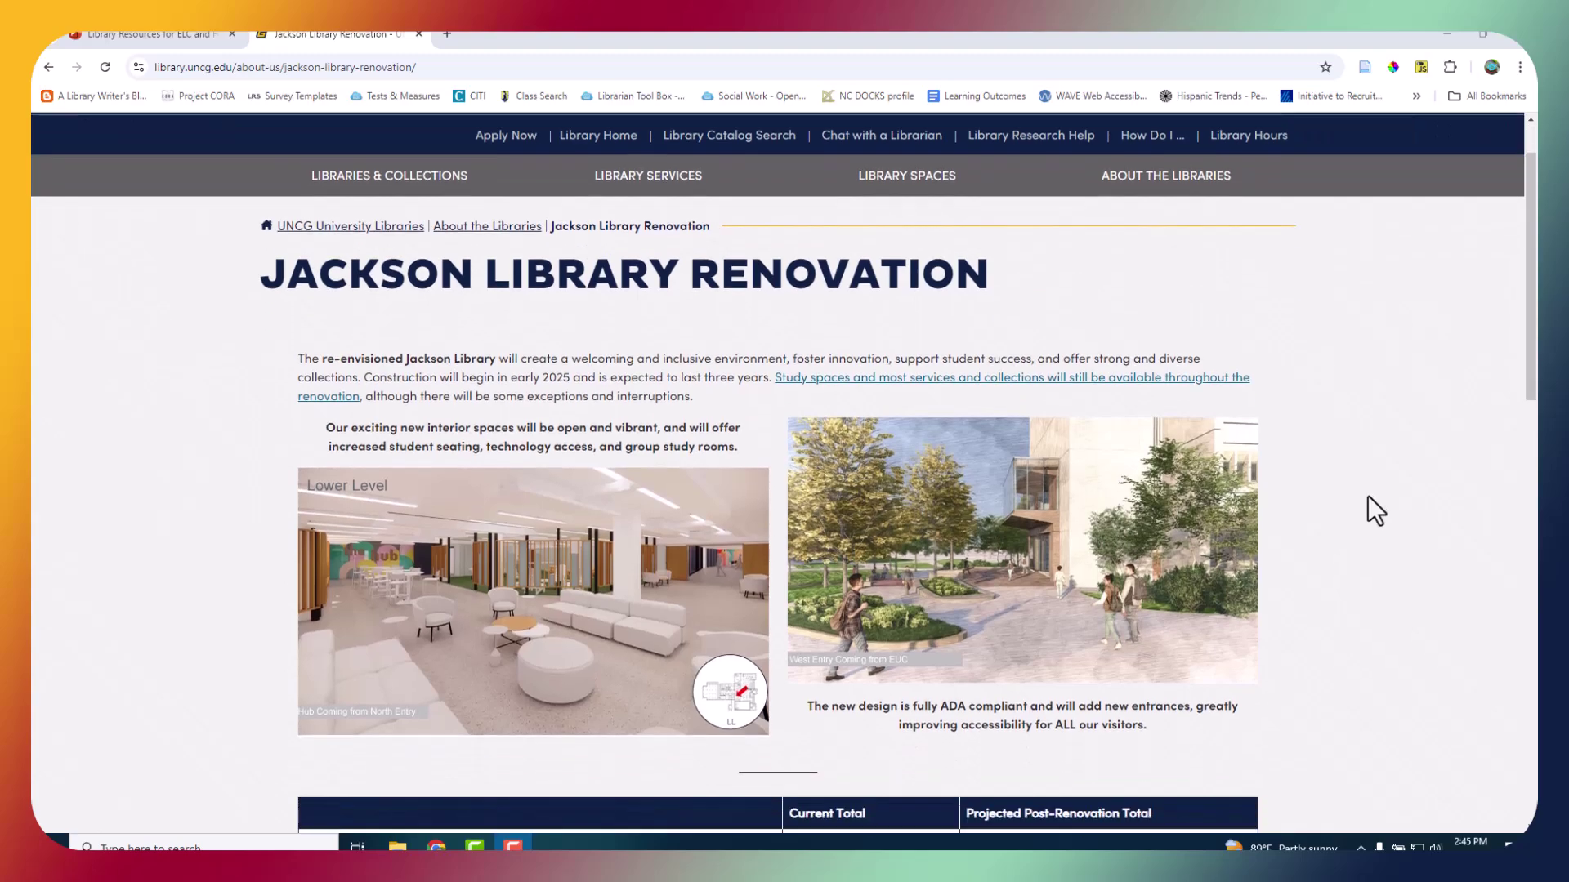
scroll(1361, 507, "down", 2)
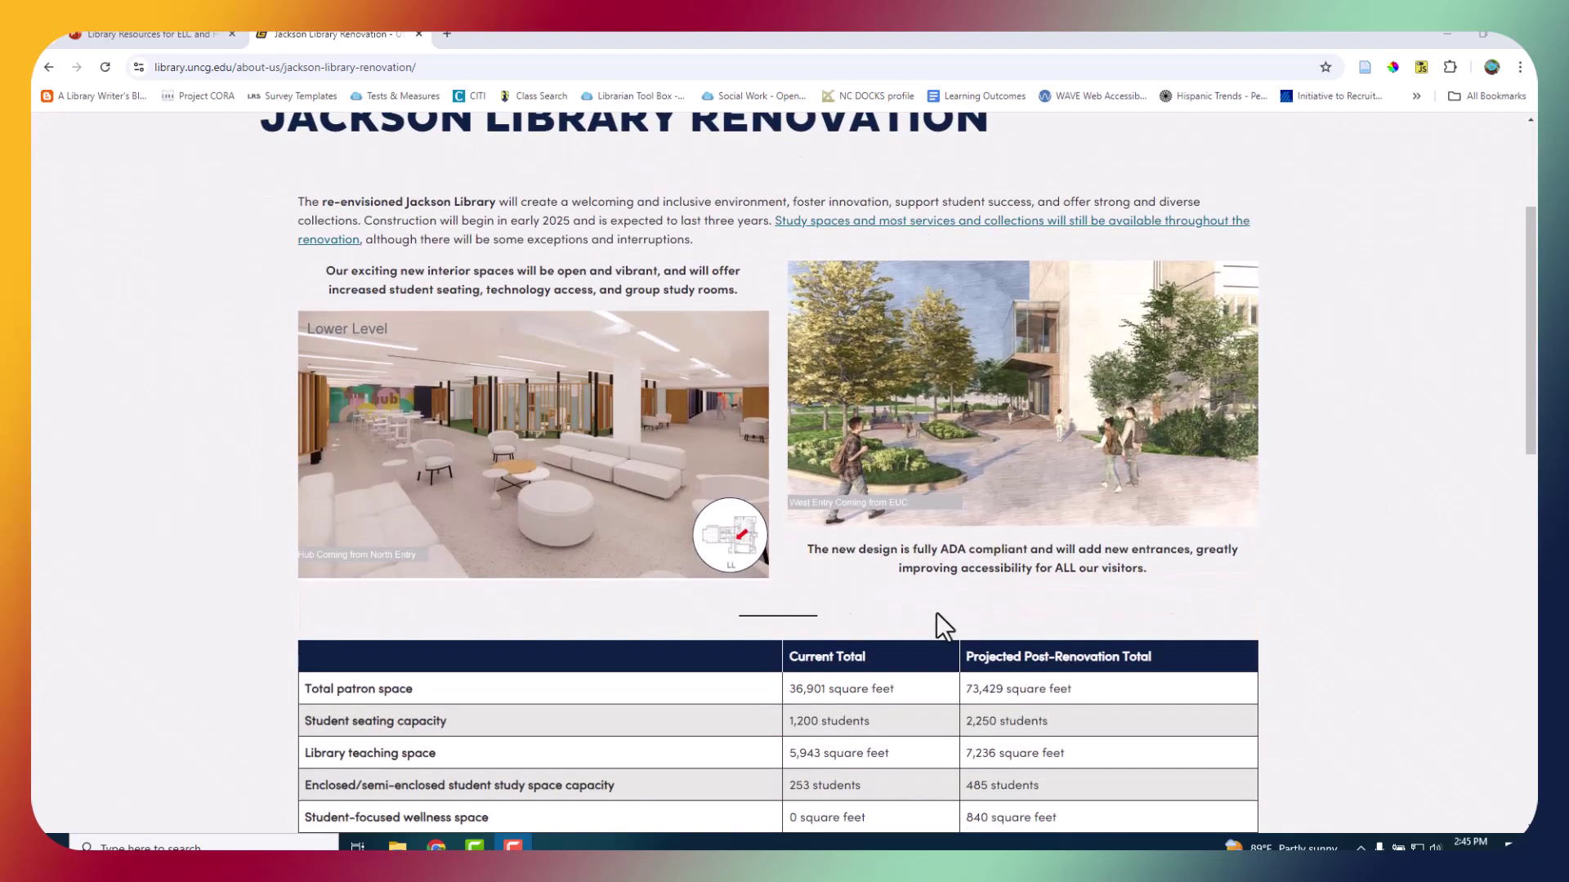
scroll(1175, 518, "down", 2)
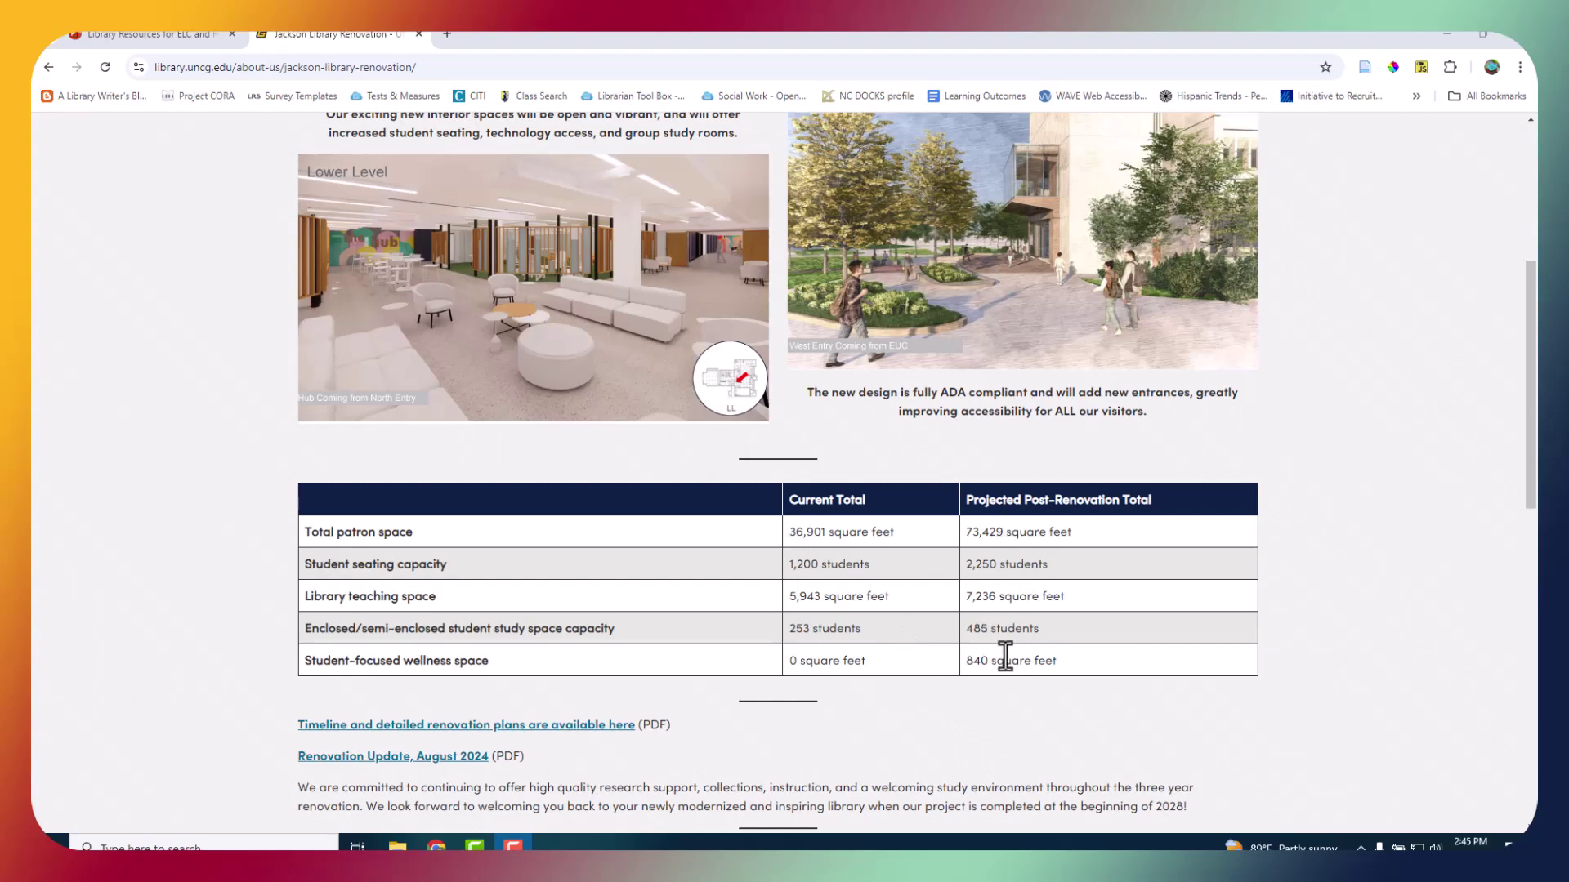
scroll(1024, 645, "up", 1)
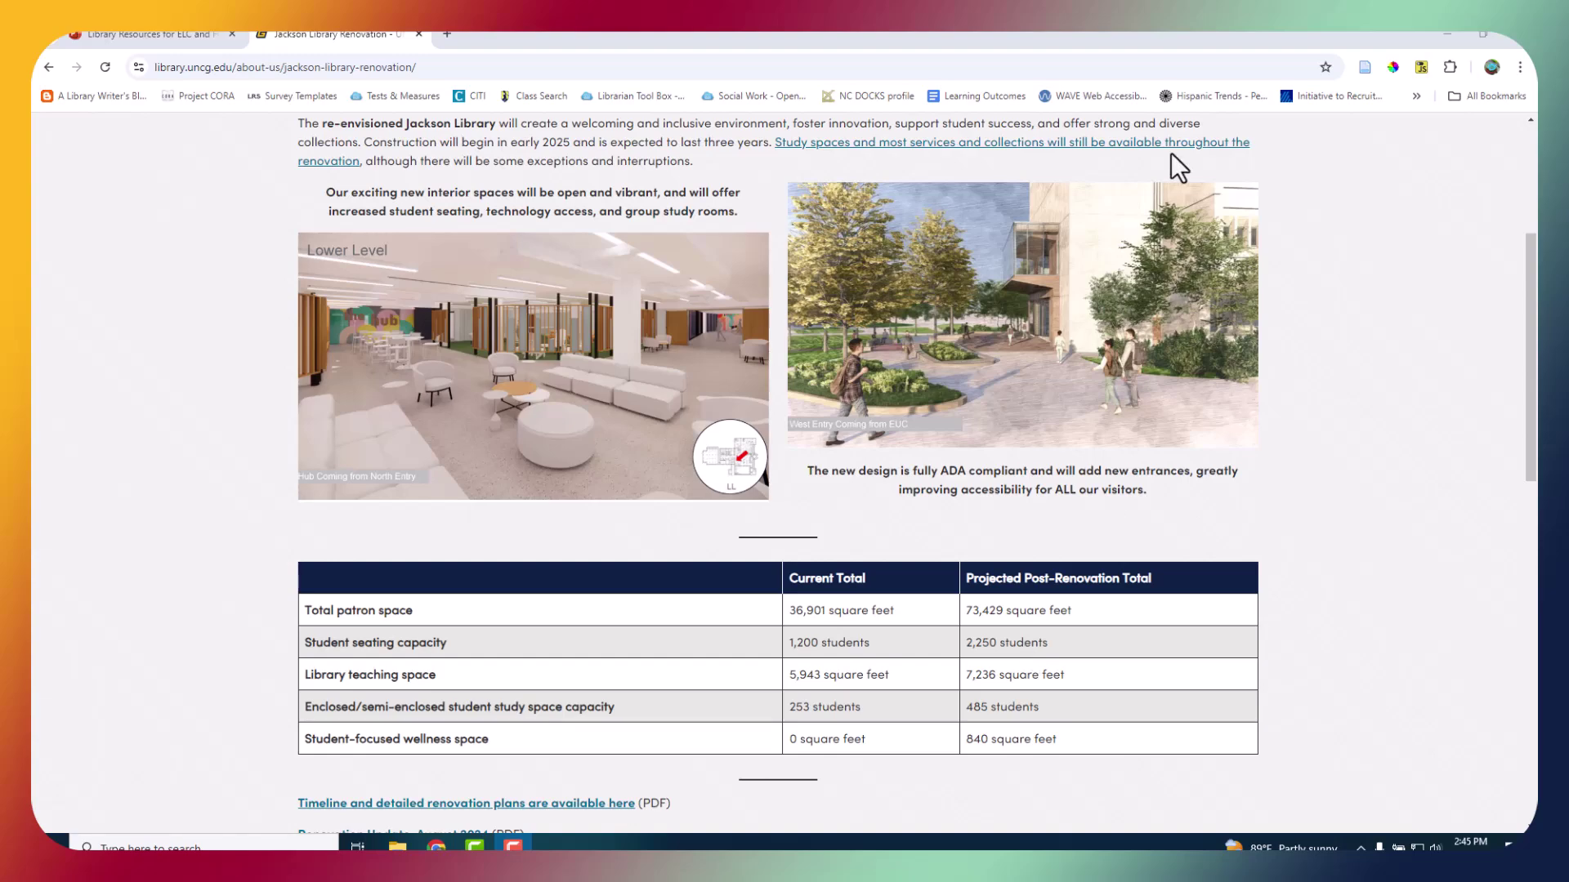
scroll(883, 415, "down", 3)
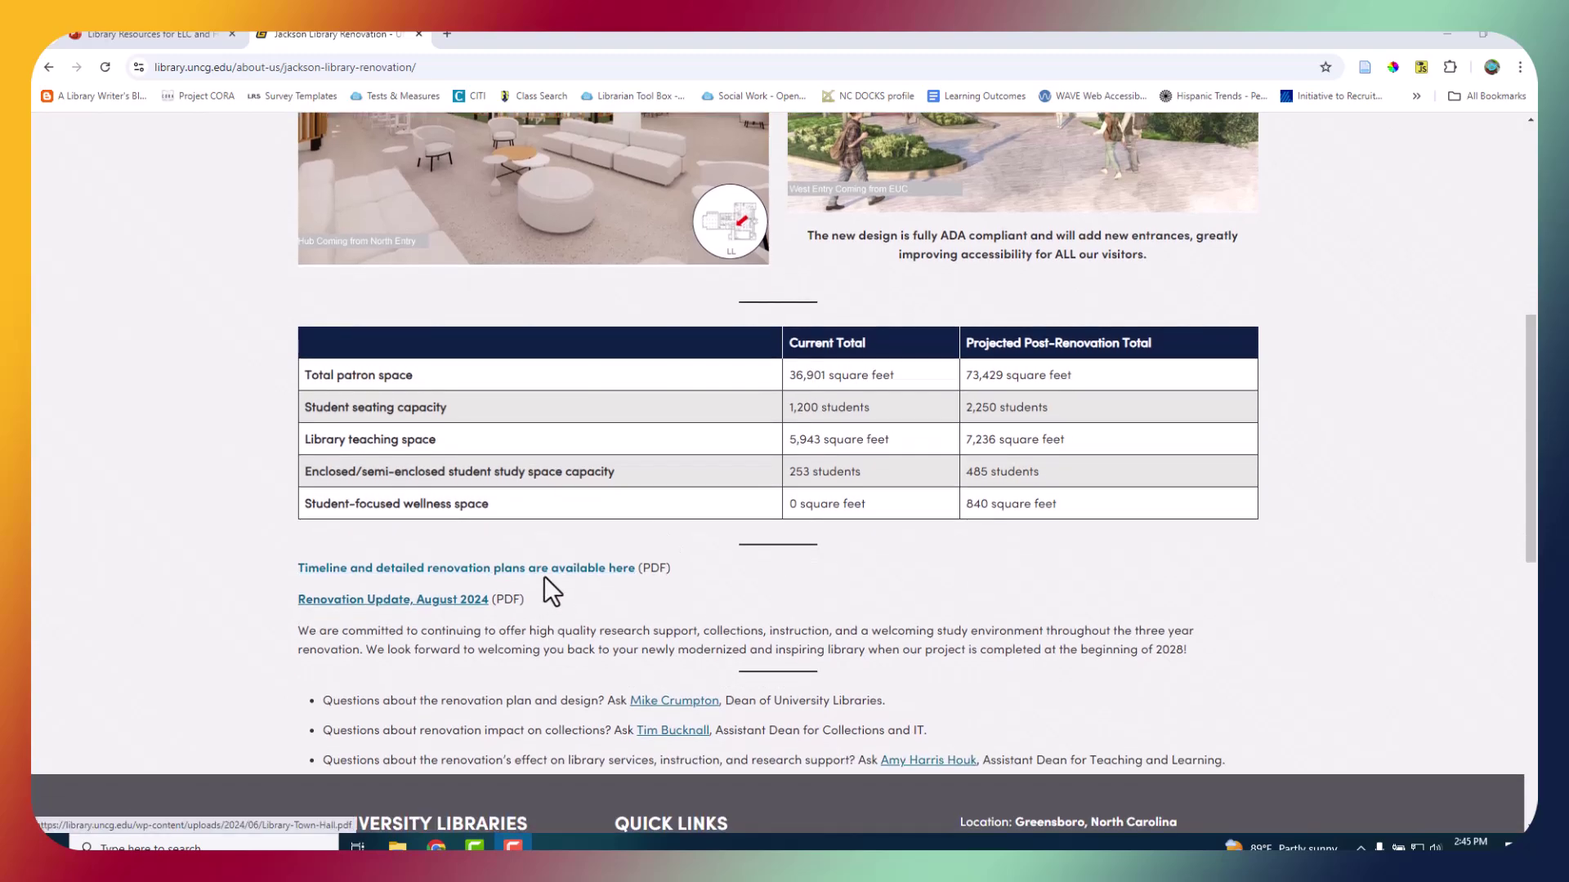
View the timeline and detailed renovation plans PDF, close it, and return to the start of the Jackson Library Renovation page.
left_click(541, 575)
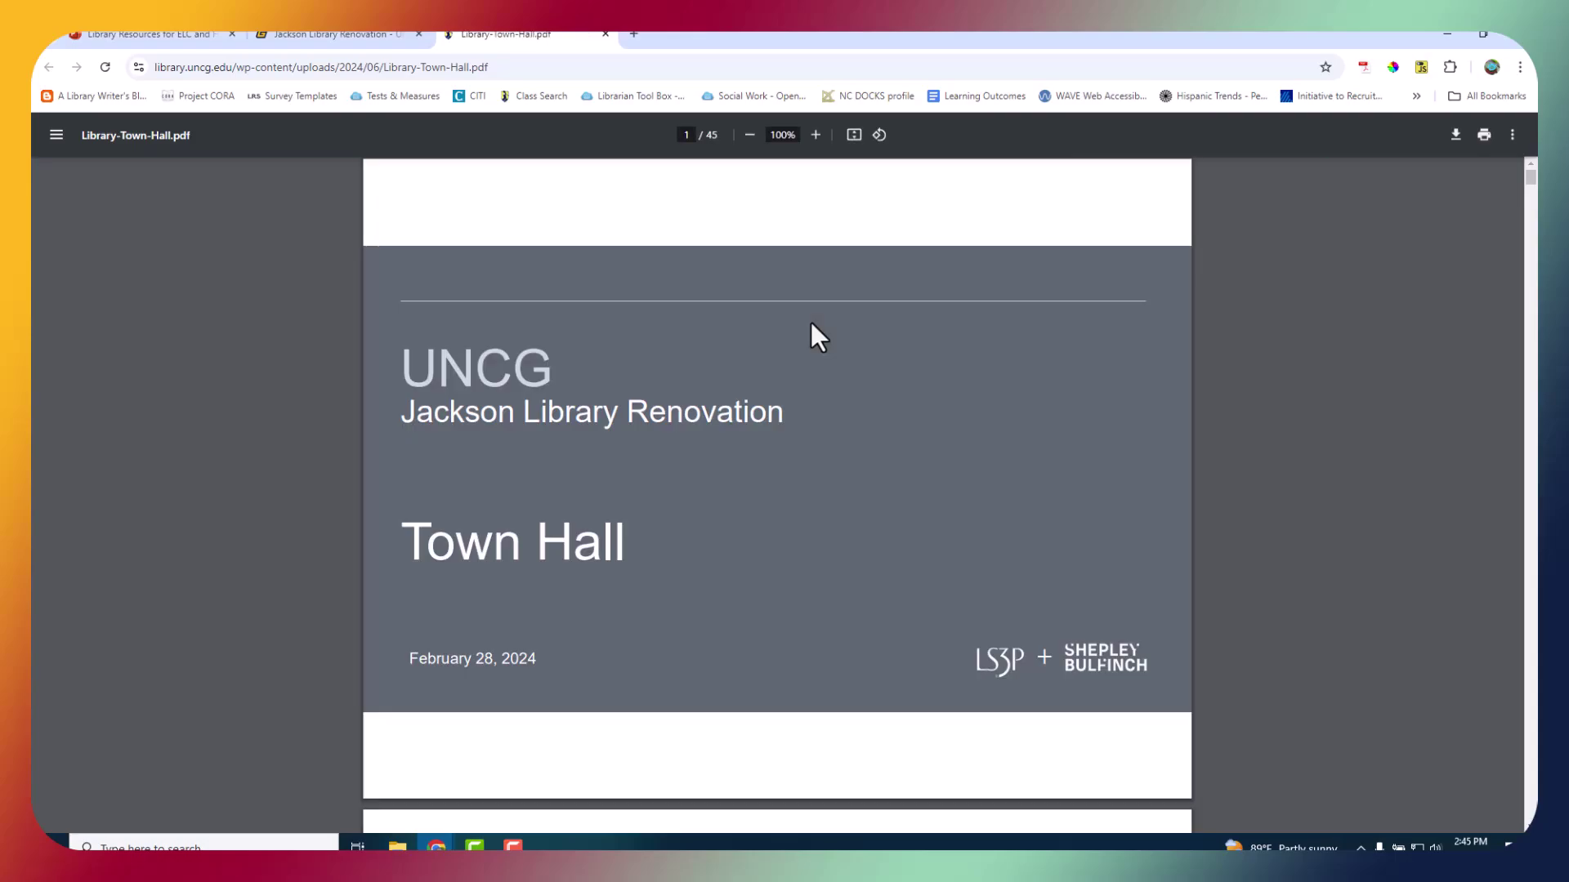
left_click(605, 34)
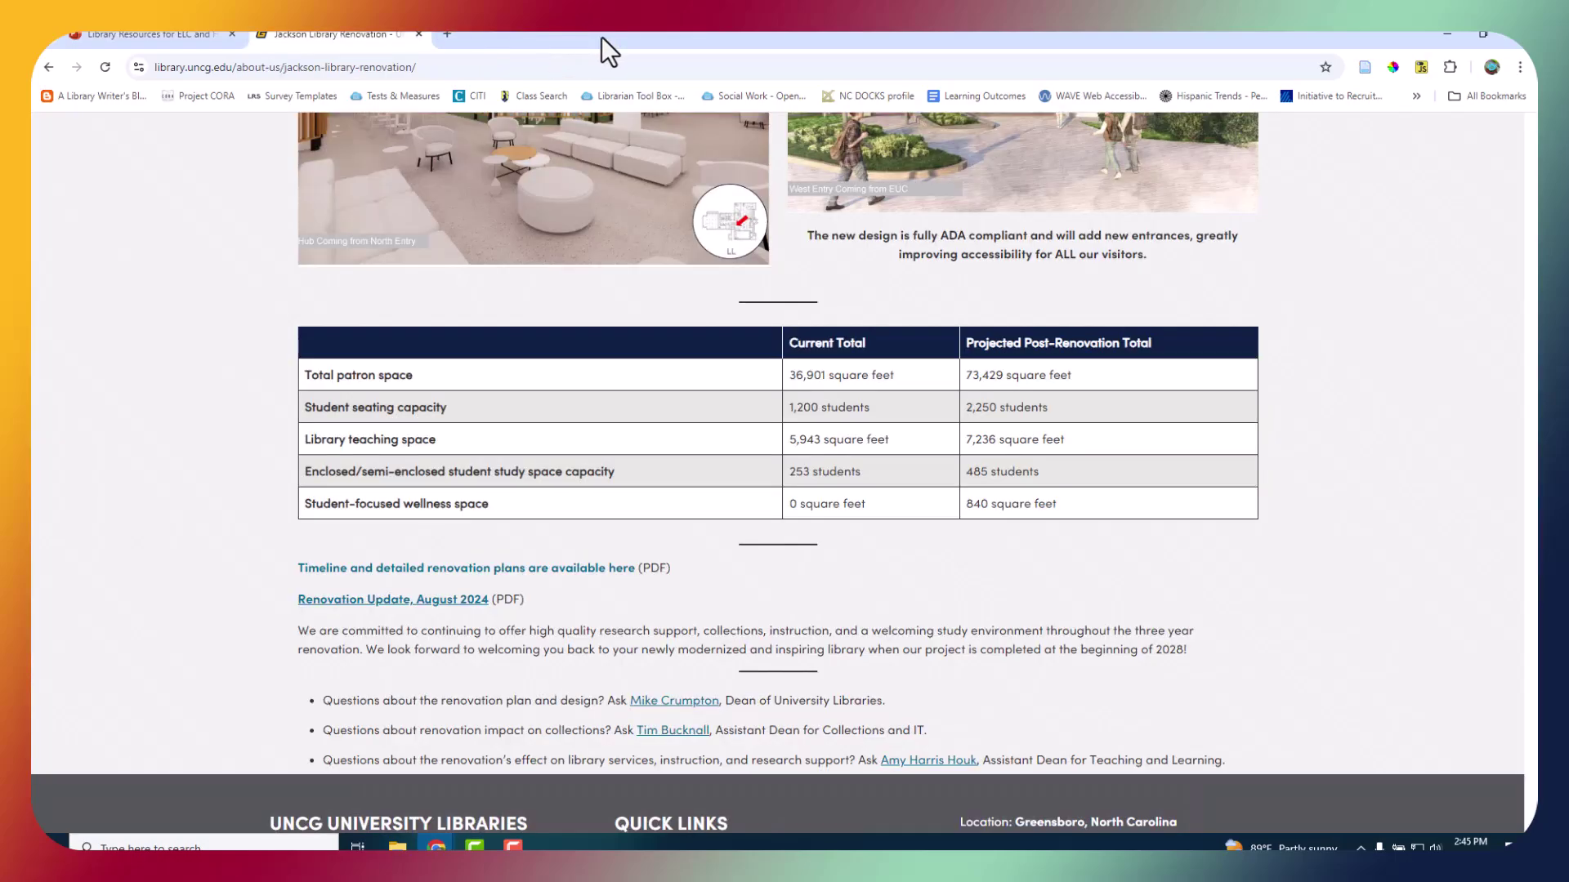
scroll(874, 400, "up", 4)
scroll(1247, 428, "up", 3)
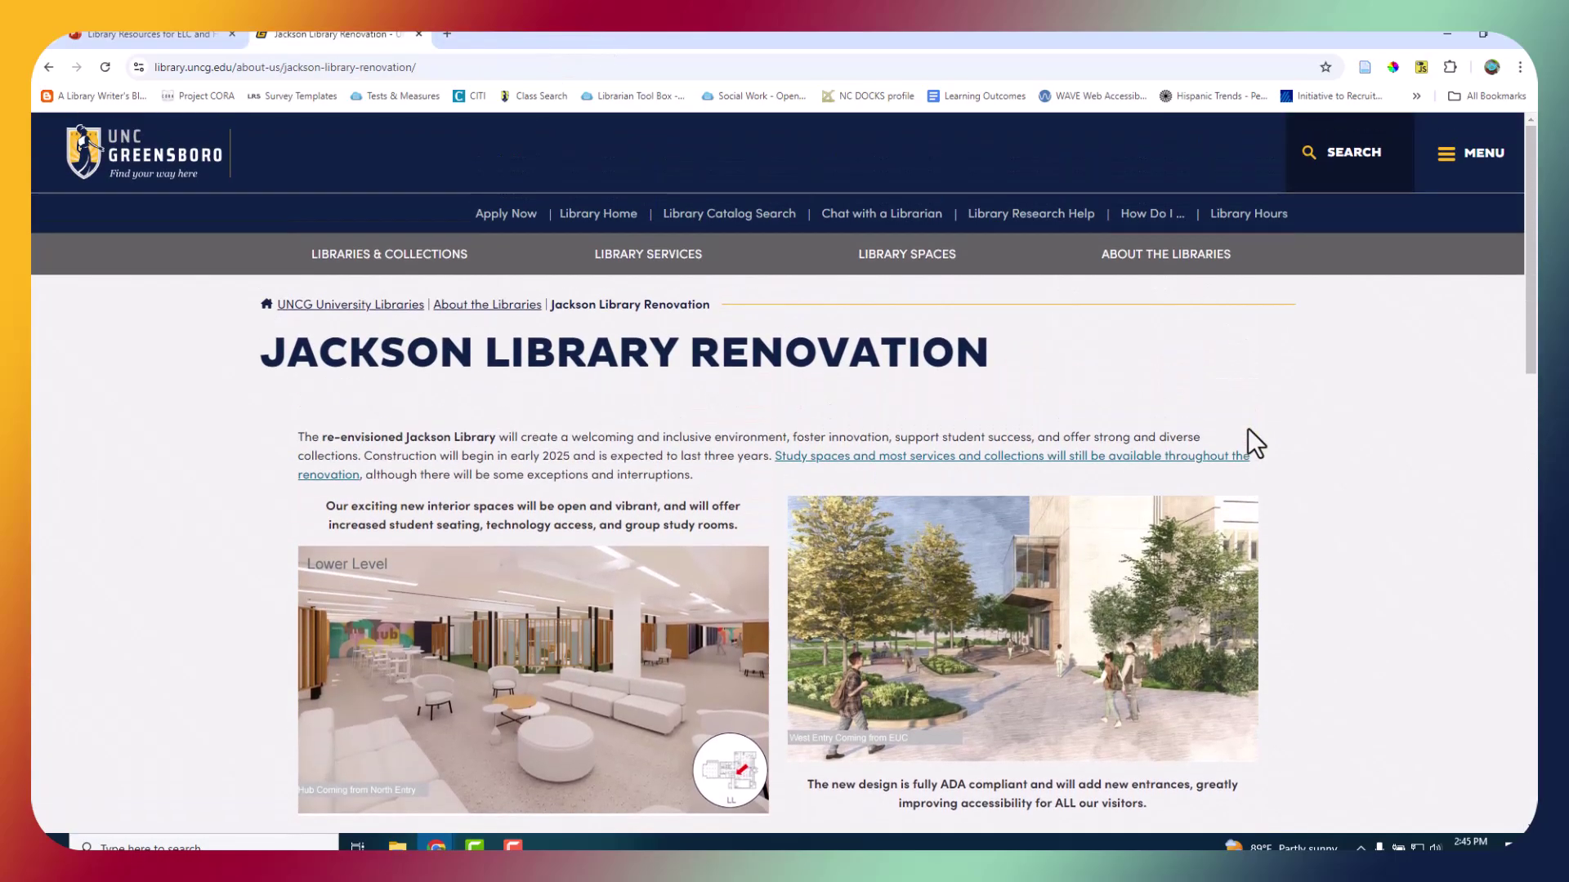